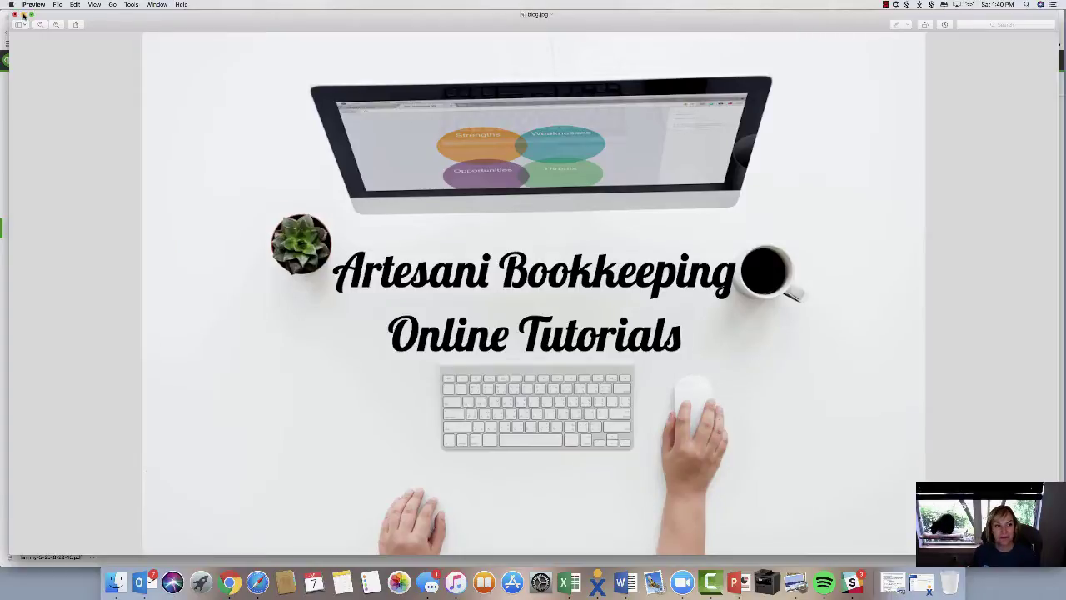
Step: Put away the title image and look over the Chart of Accounts, starting with the bank accounts
left_click(20, 15)
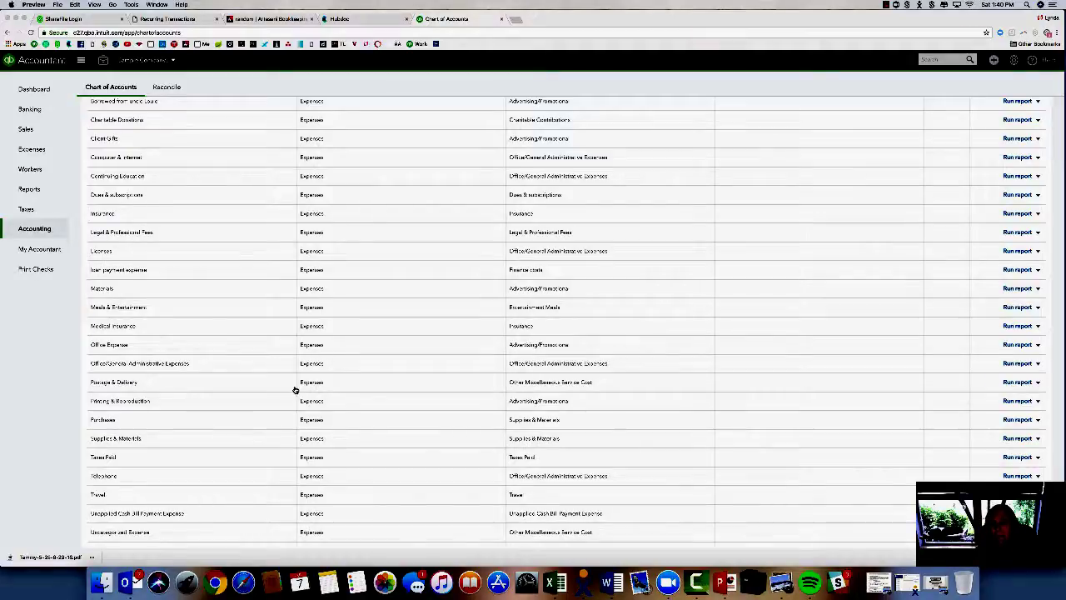
scroll(295, 390, "up", 10)
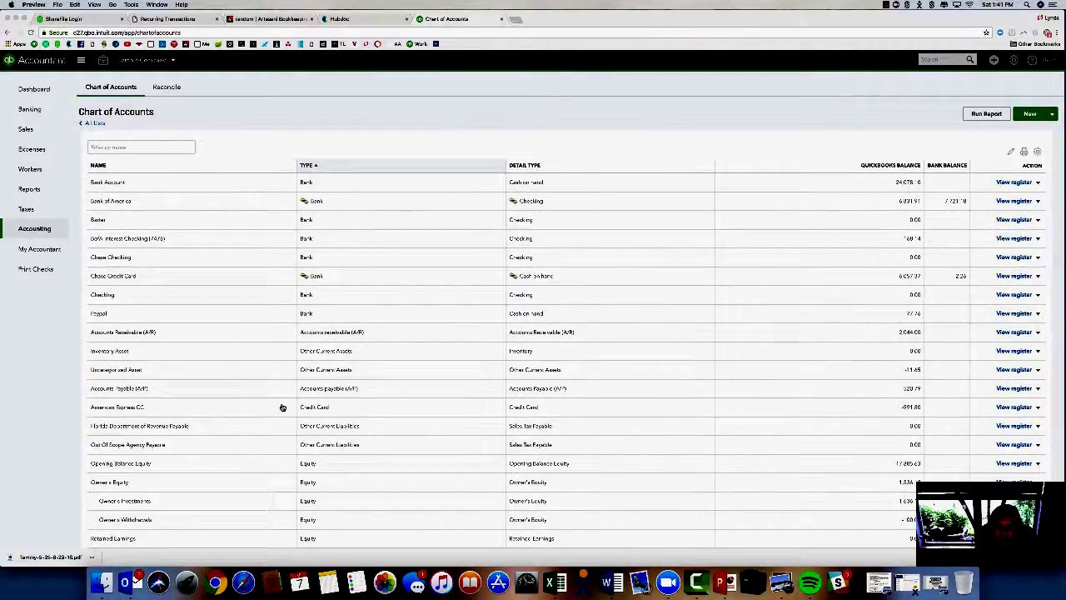
scroll(281, 408, "down", 3)
scroll(282, 406, "up", 3)
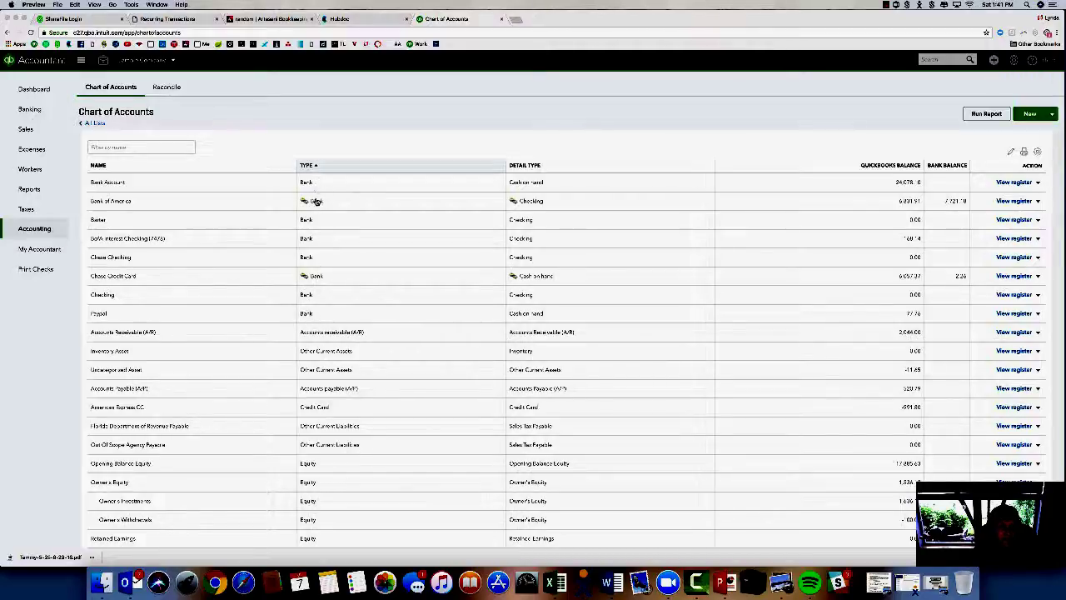
Step: Open the Bank and Credit Cards page to view the order of the connected accounts
left_click(35, 94)
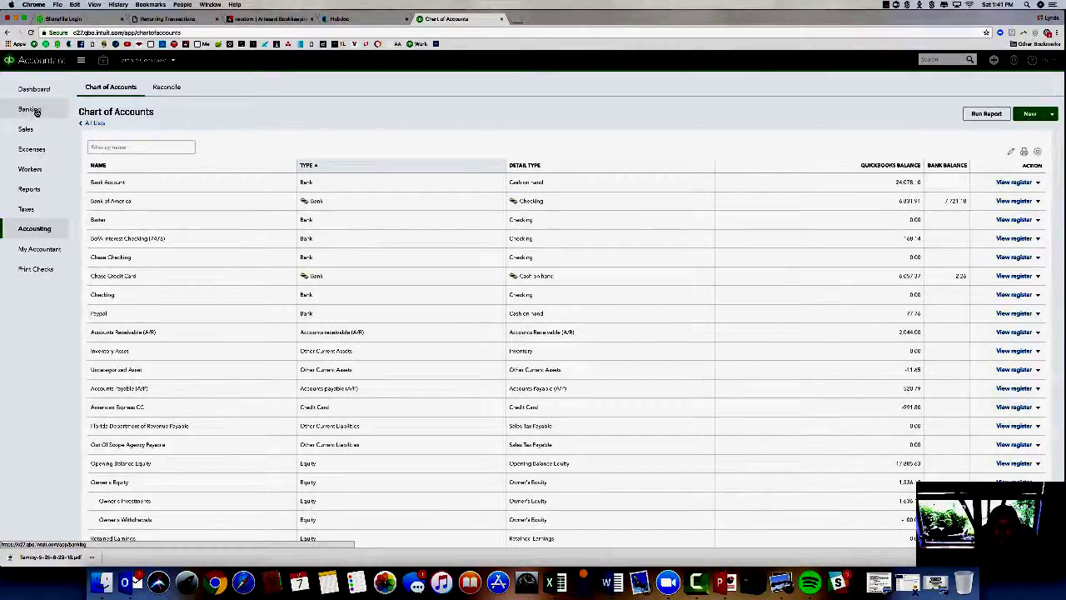
left_click(34, 113)
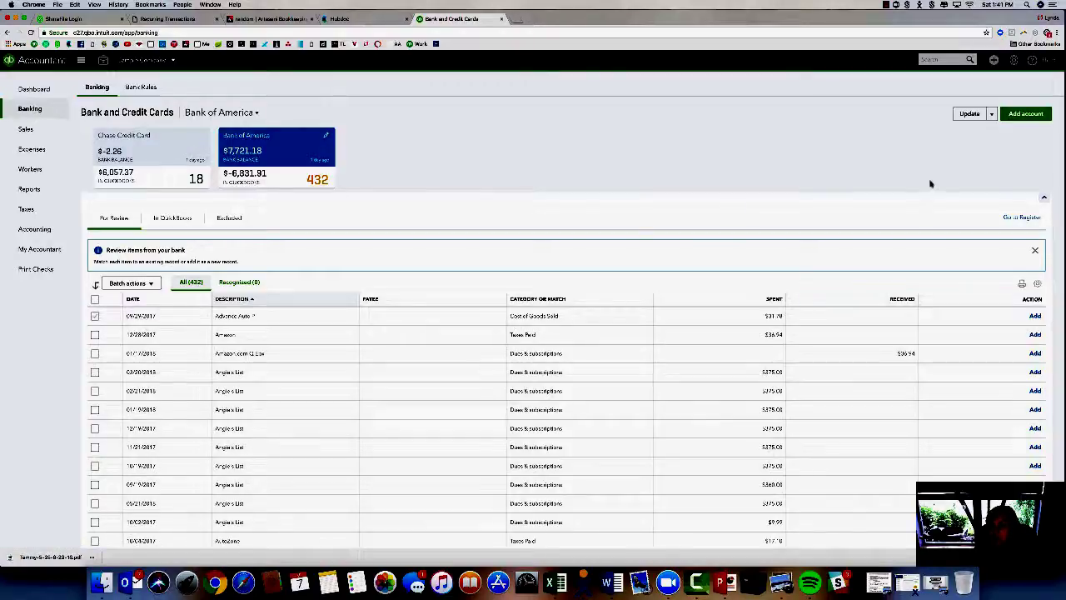
Step: Reorder the dashboard's bank accounts so Bank of America, BofA Interest Checking and Chase Checking come first, in that order
left_click(34, 88)
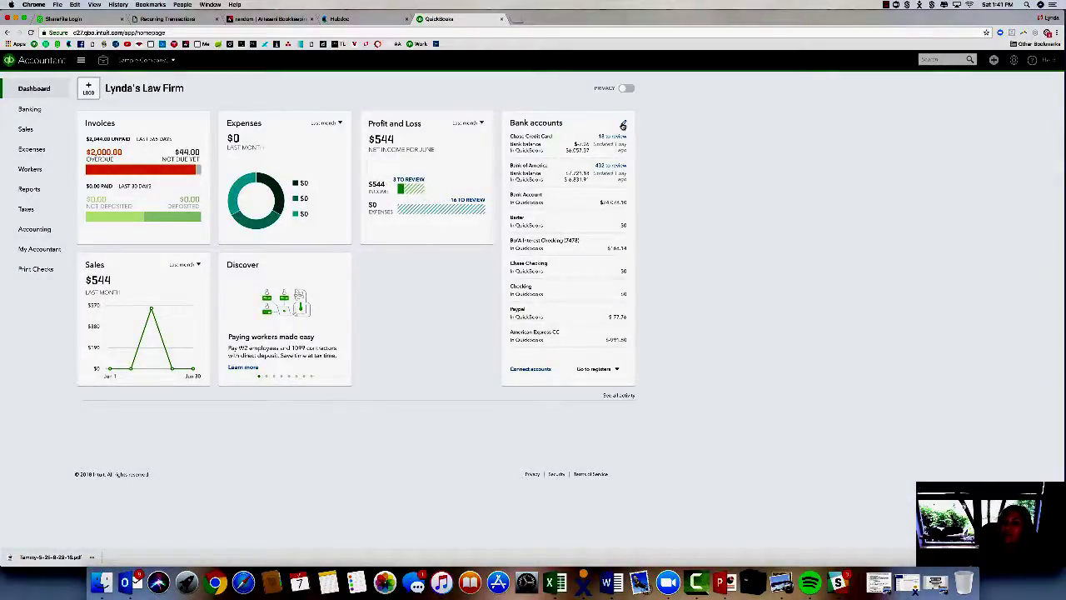
left_click(623, 123)
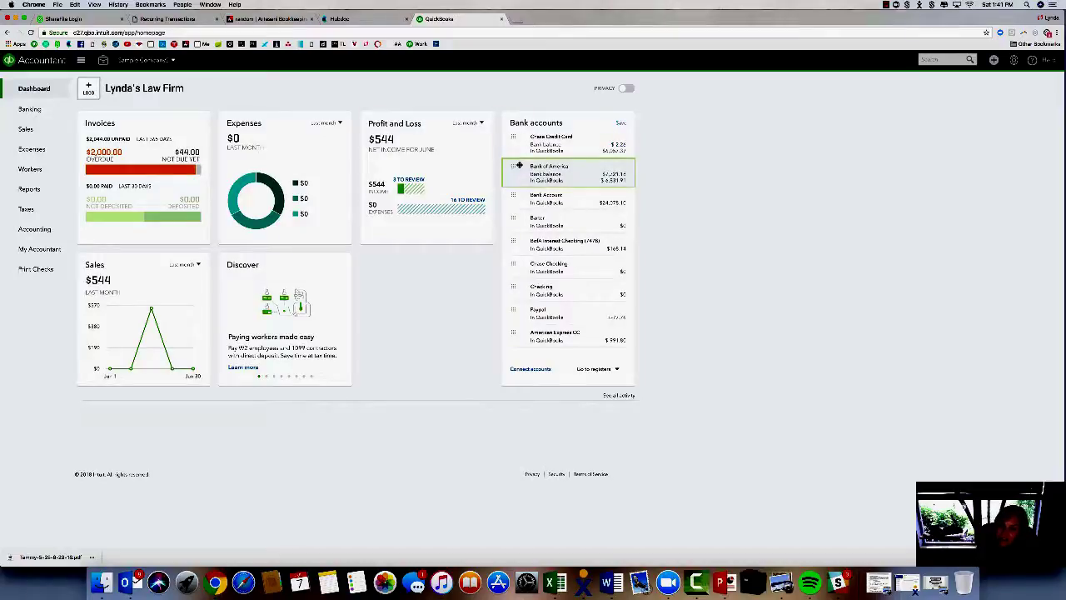
left_click_drag(519, 166, 513, 138)
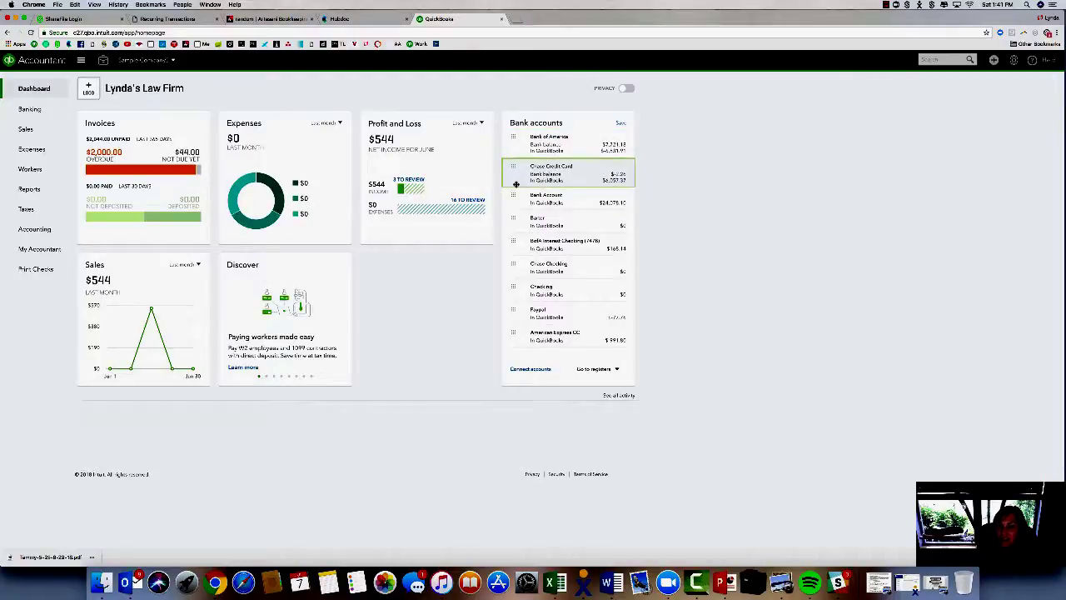
left_click_drag(511, 242, 515, 168)
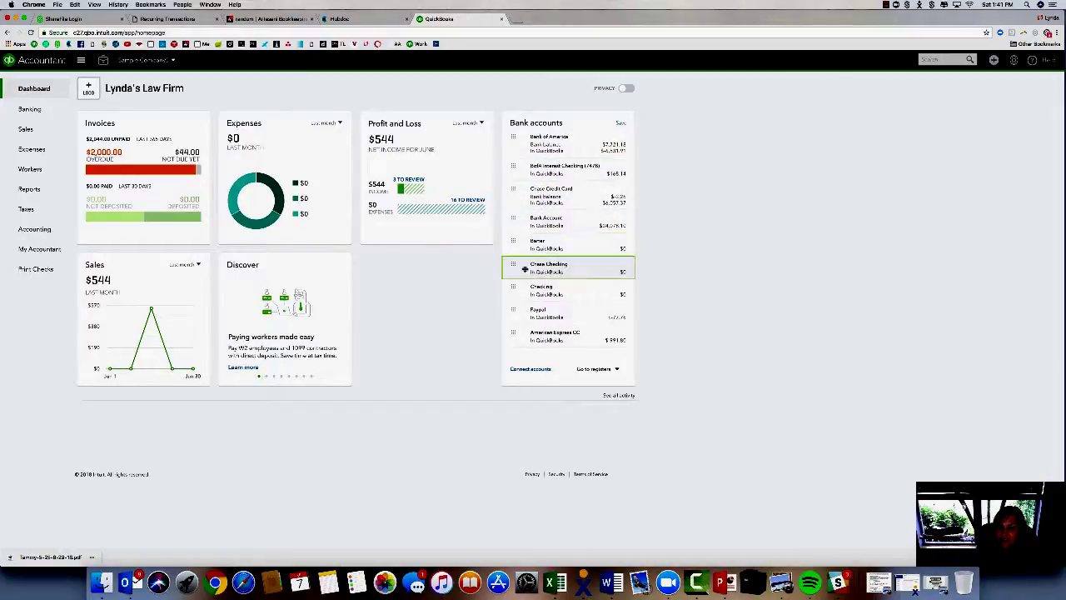
left_click_drag(514, 264, 515, 197)
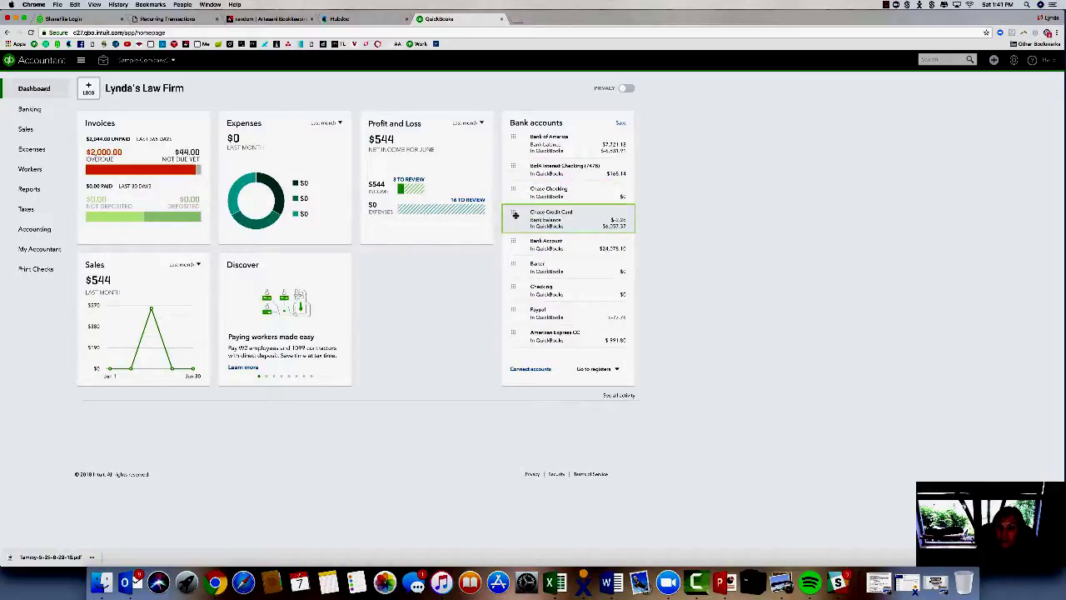
Step: Move Bank Account, Barter, Checking and Paypal above Chase Credit Card in the bank accounts list and save the order
left_click_drag(514, 242, 513, 210)
left_click_drag(512, 266, 512, 238)
left_click_drag(507, 289, 513, 260)
left_click_drag(515, 310, 513, 284)
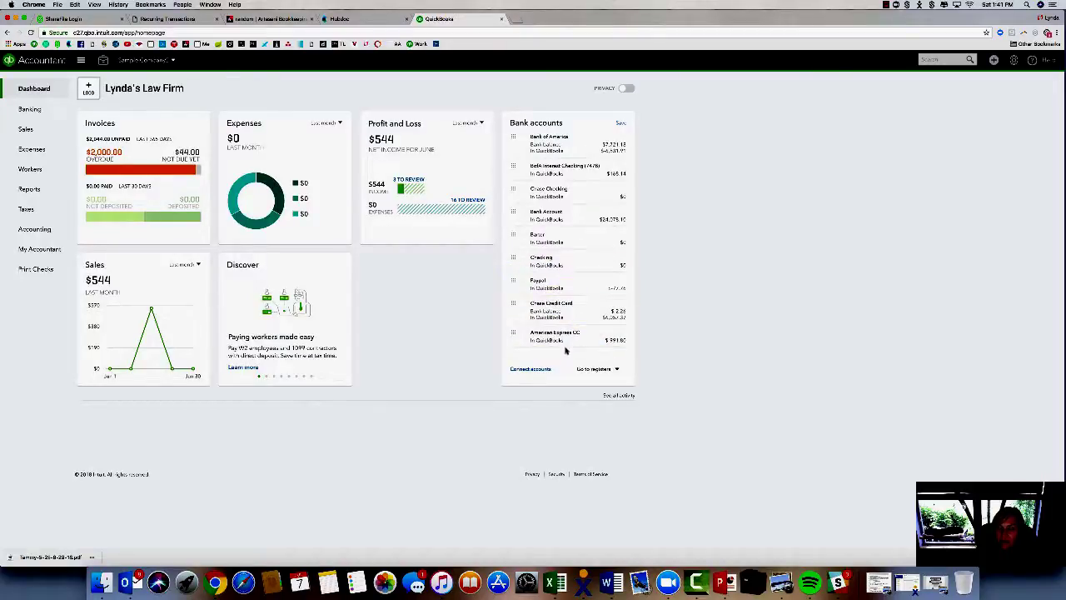
left_click(621, 123)
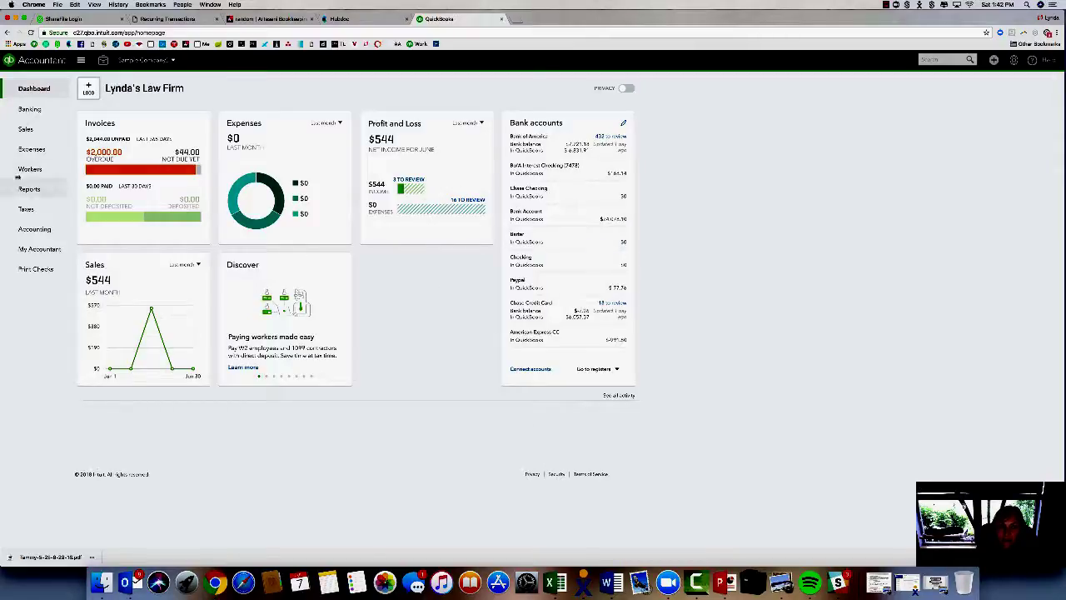
Step: Review the Chart of Accounts from the bank, receivable and liability accounts through equity to the income accounts
left_click(34, 229)
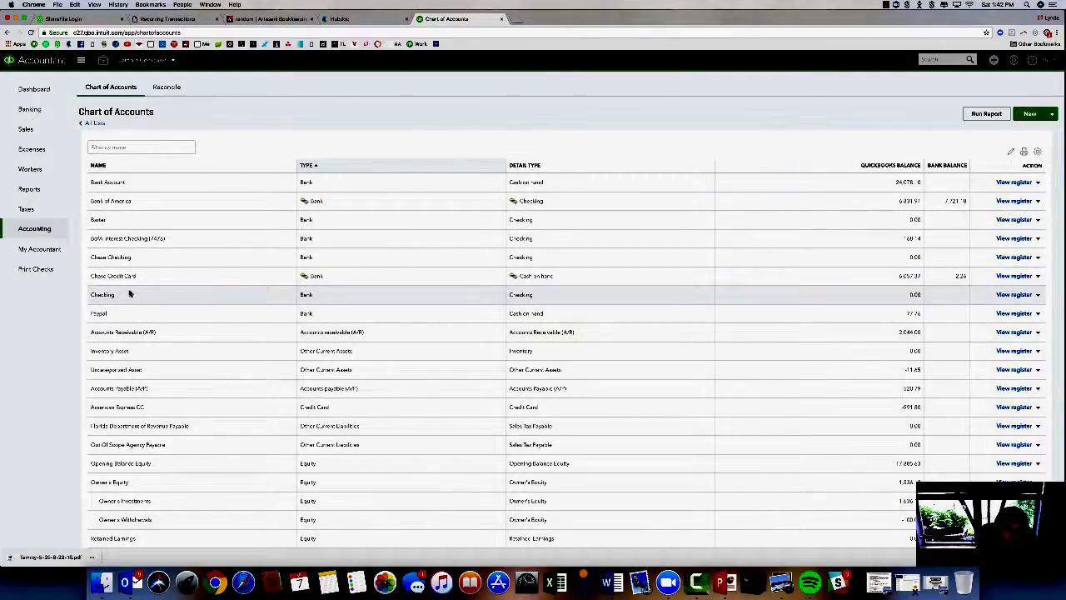
scroll(225, 275, "down", 1)
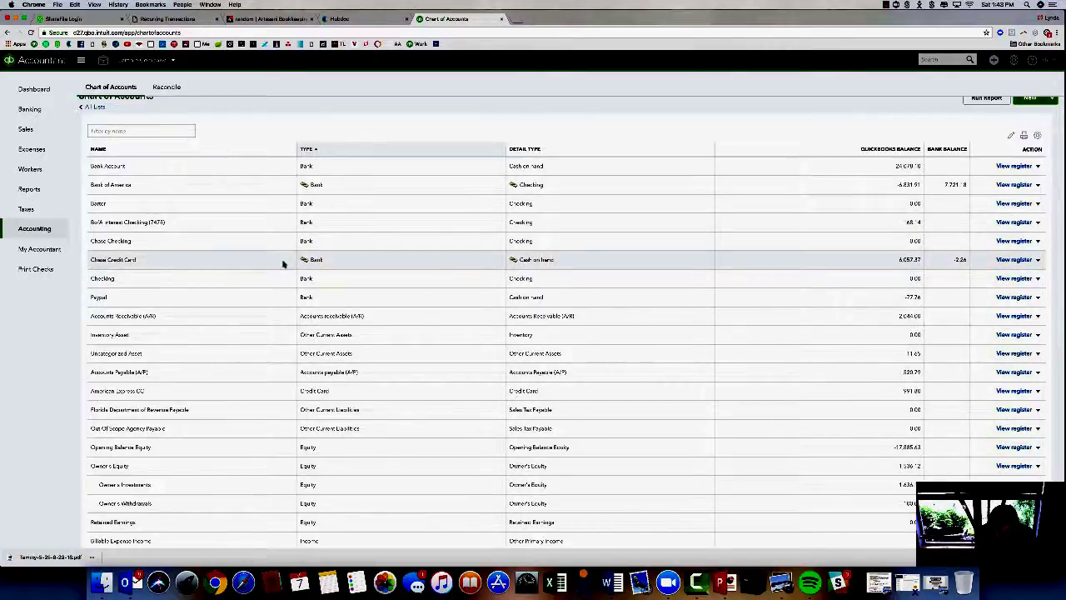
scroll(456, 333, "down", 1)
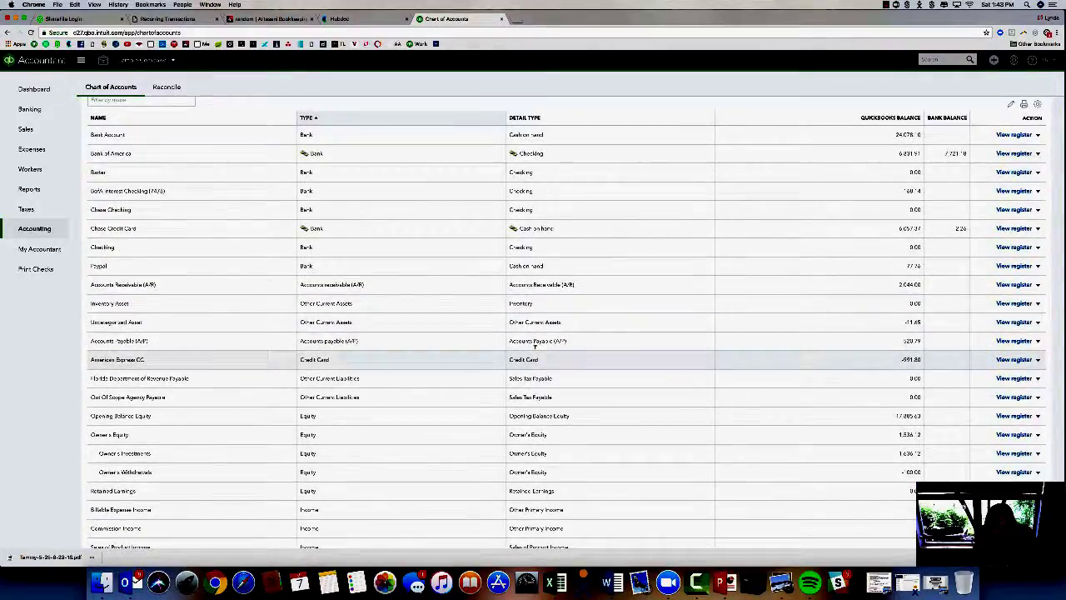
scroll(364, 370, "down", 1)
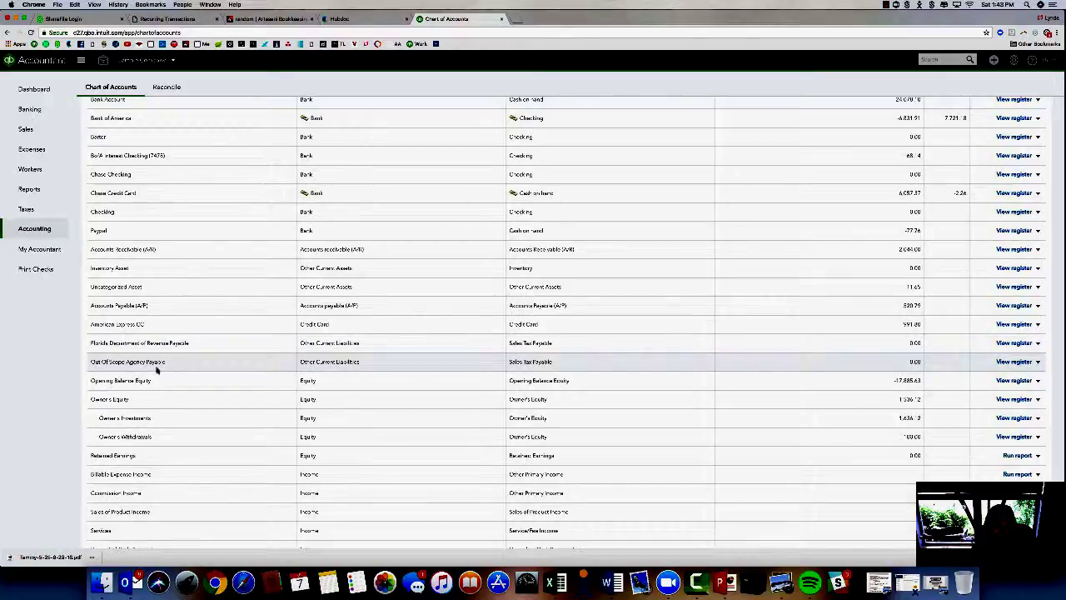
scroll(155, 371, "down", 1)
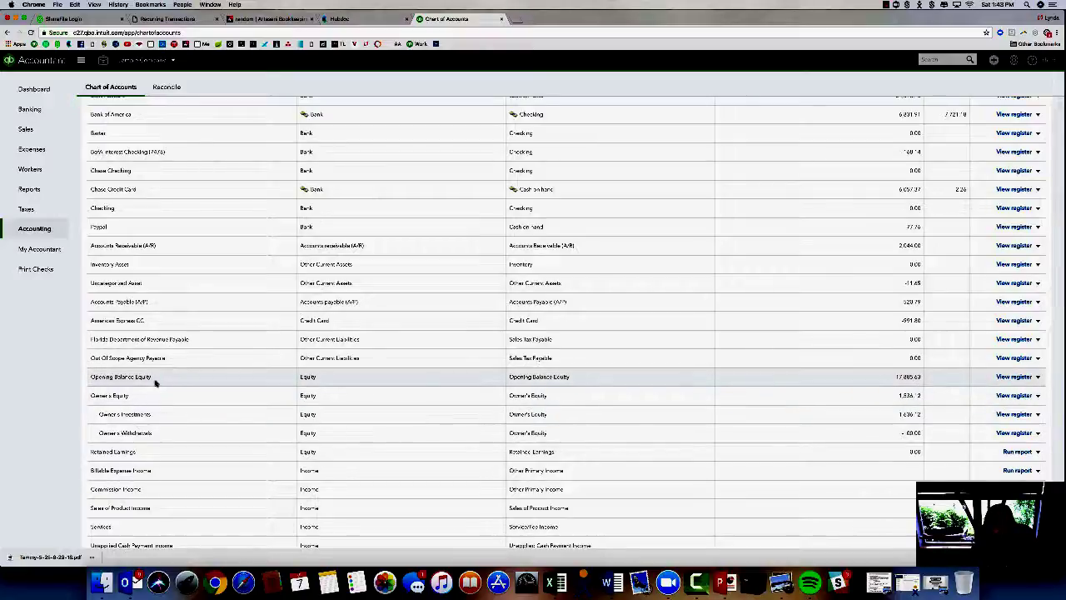
scroll(172, 391, "down", 2)
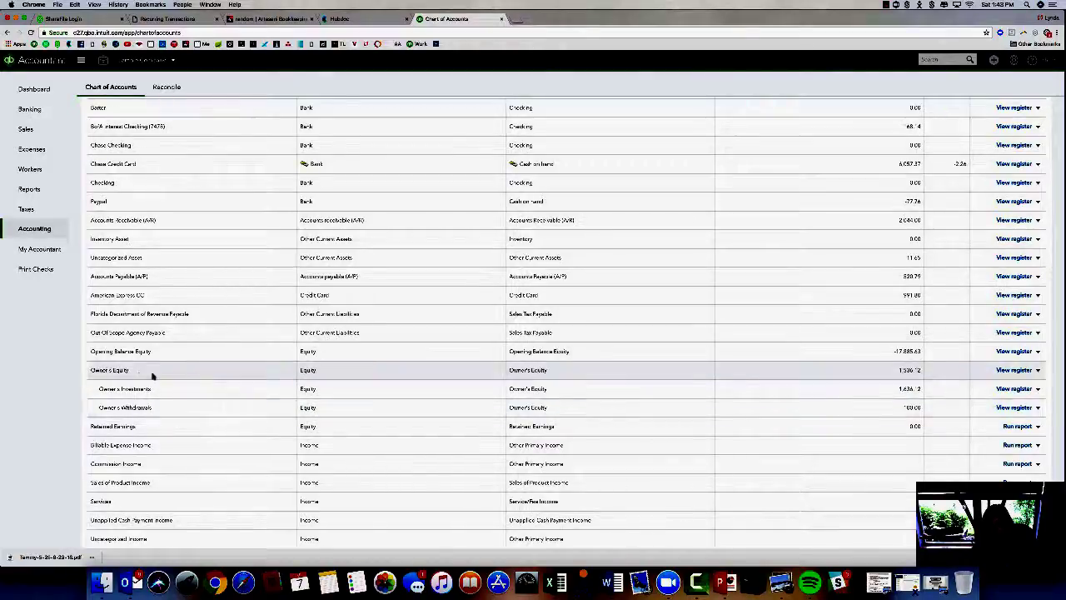
scroll(243, 396, "down", 2)
scroll(242, 397, "down", 1)
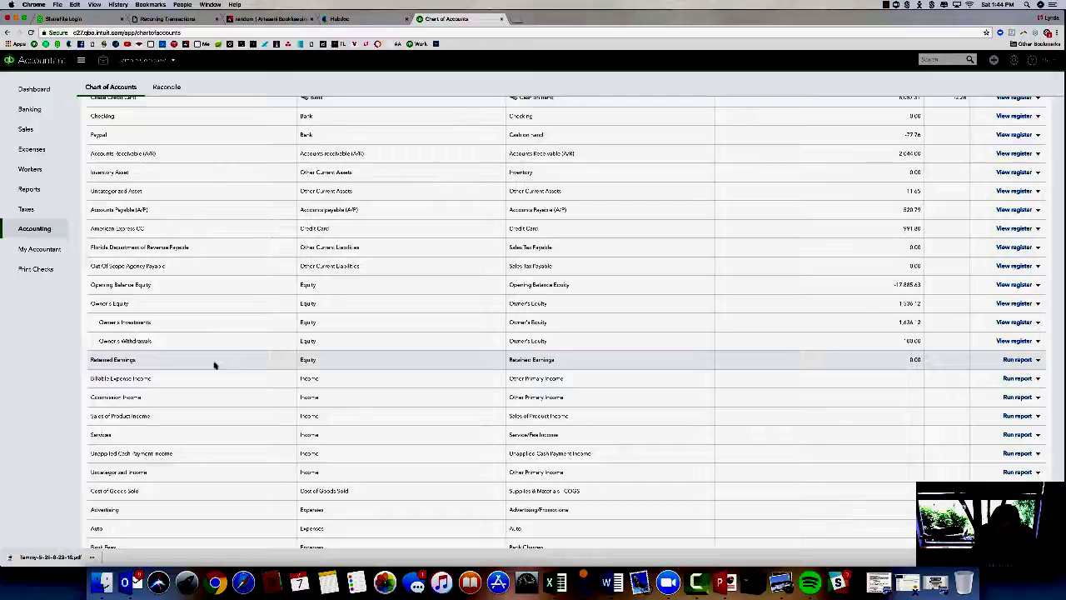
scroll(214, 365, "down", 3)
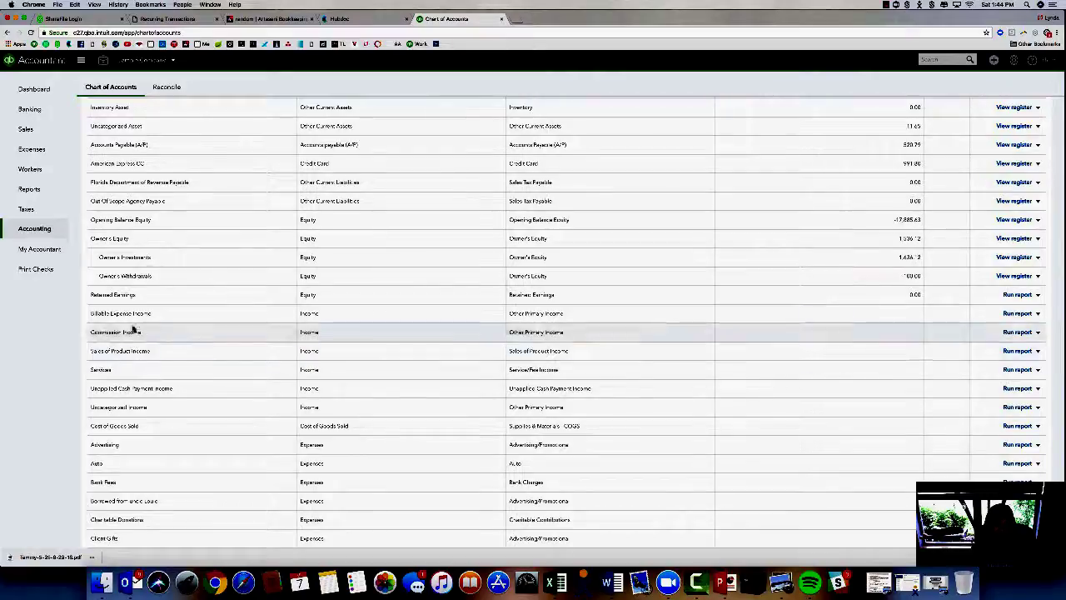
scroll(135, 316, "down", 1)
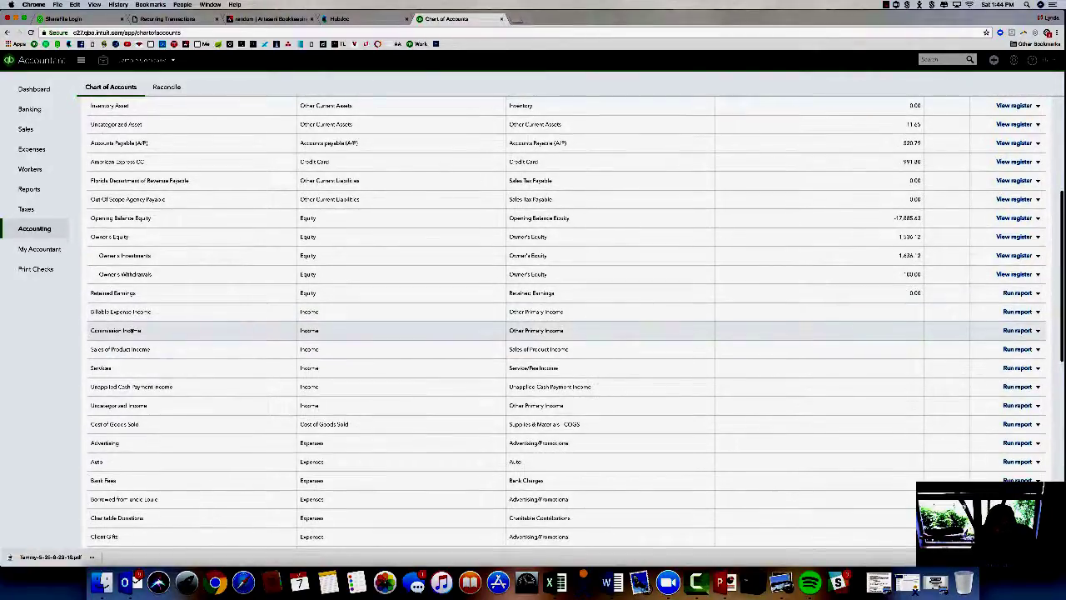
scroll(179, 364, "down", 1)
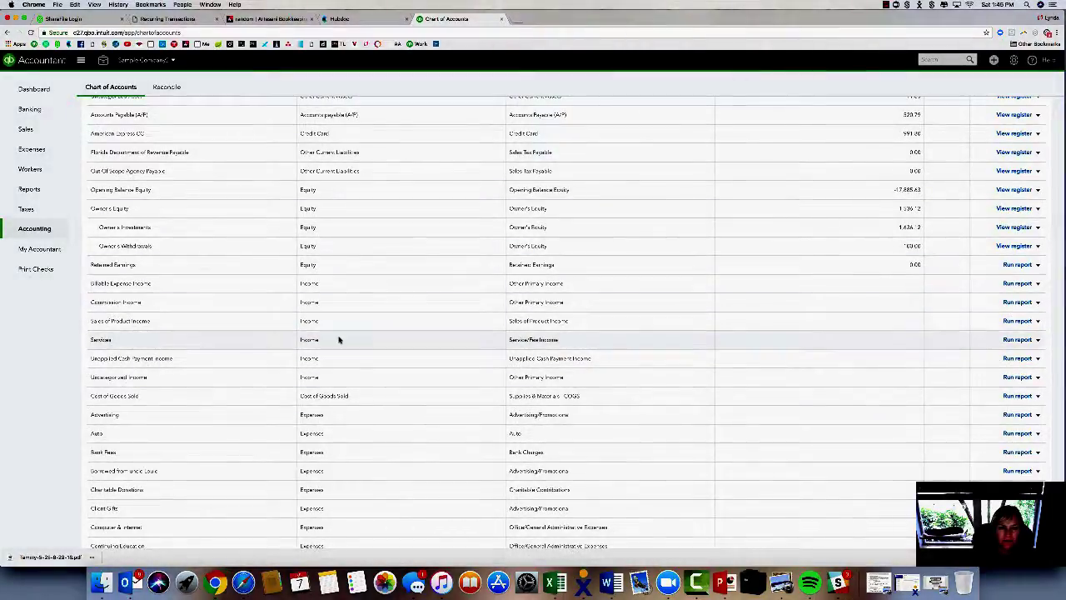
Step: Edit the Sales of Product Income account: set its detail type to Service/Fee Income, rename it Sales, and save the change
left_click(1037, 322)
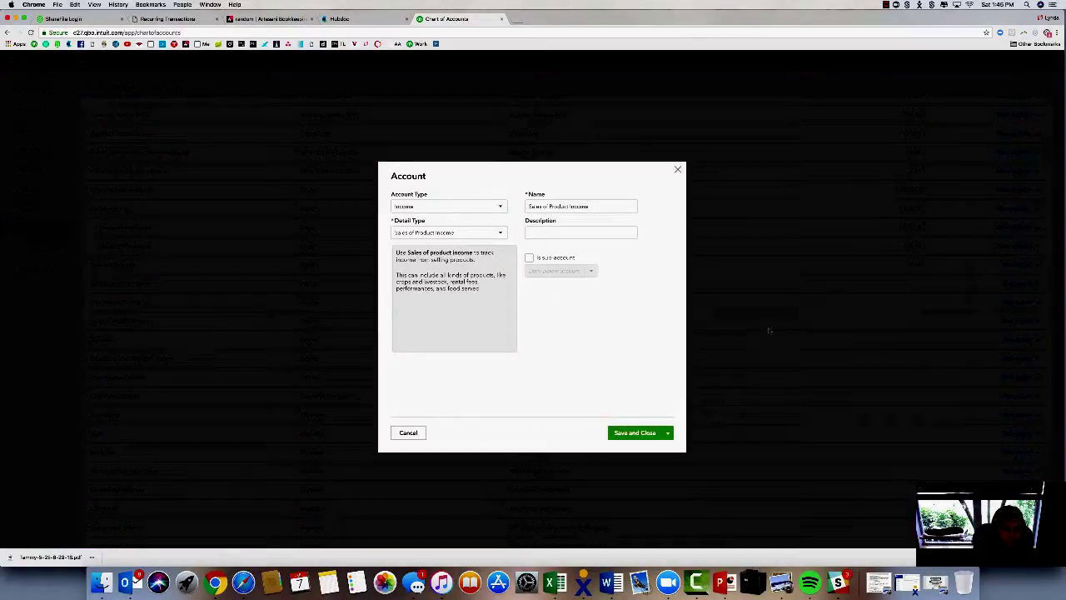
left_click(501, 234)
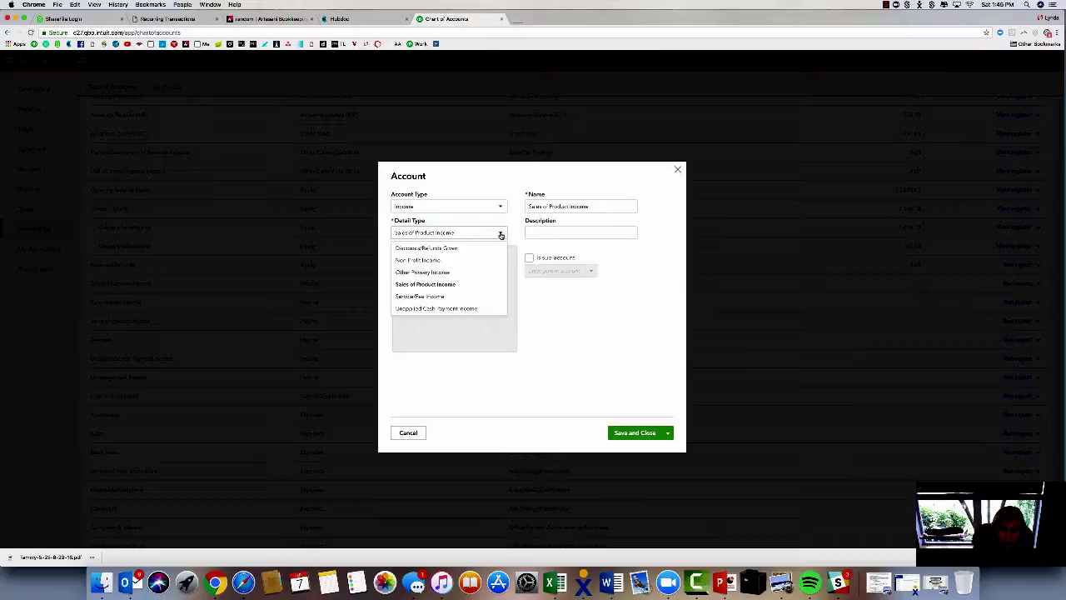
left_click(457, 297)
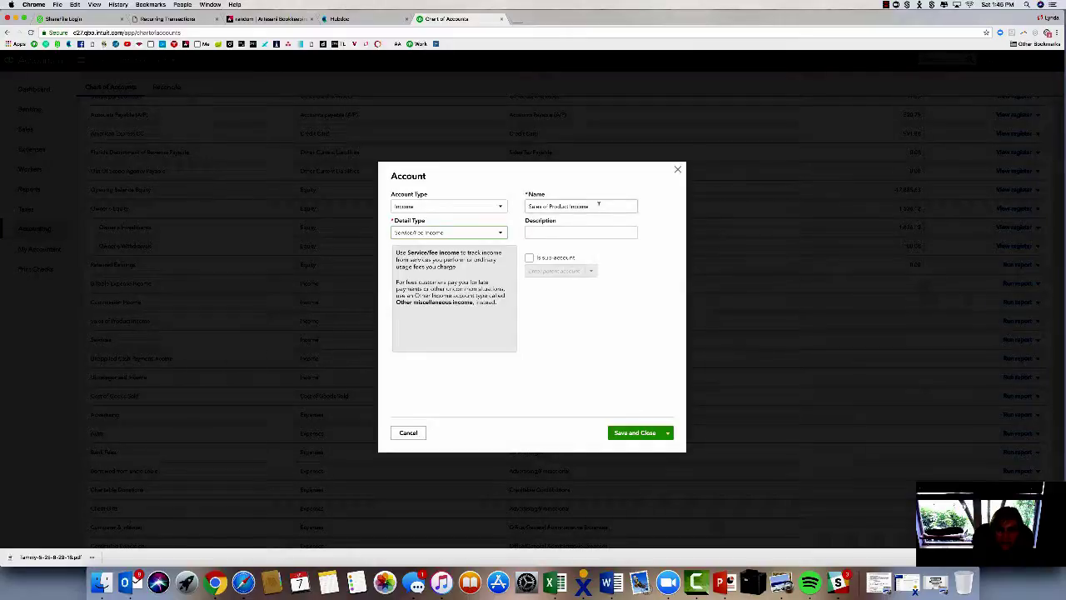
left_click_drag(598, 205, 577, 206)
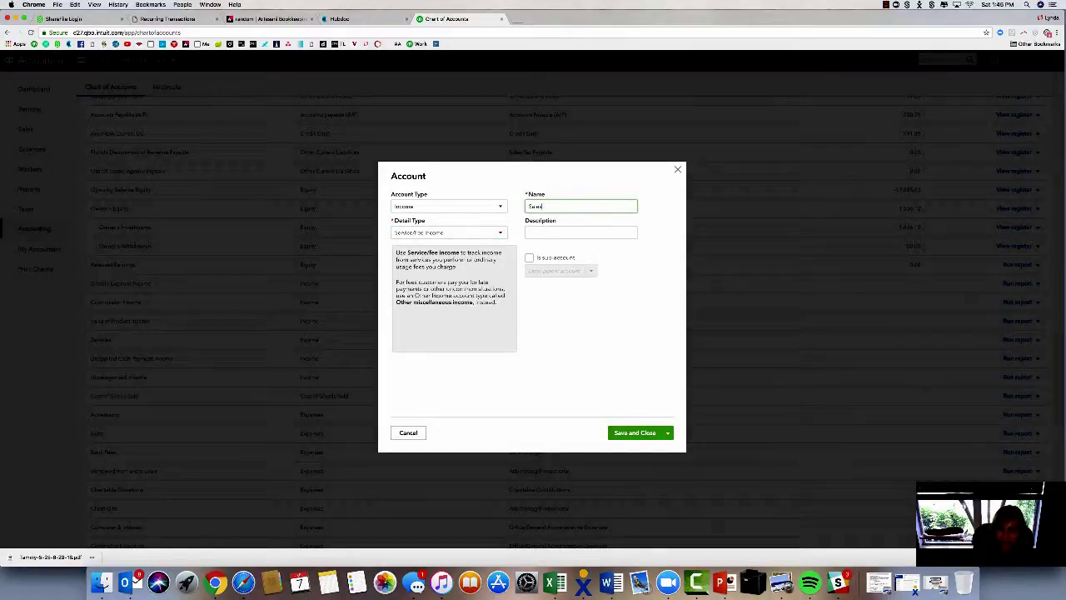
left_click(635, 433)
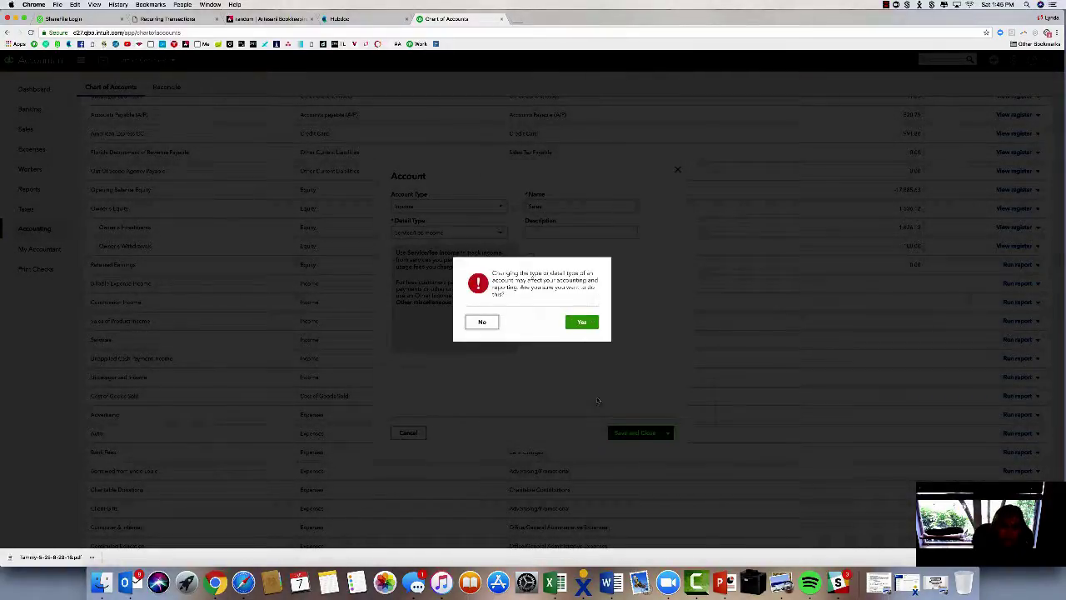
left_click(574, 320)
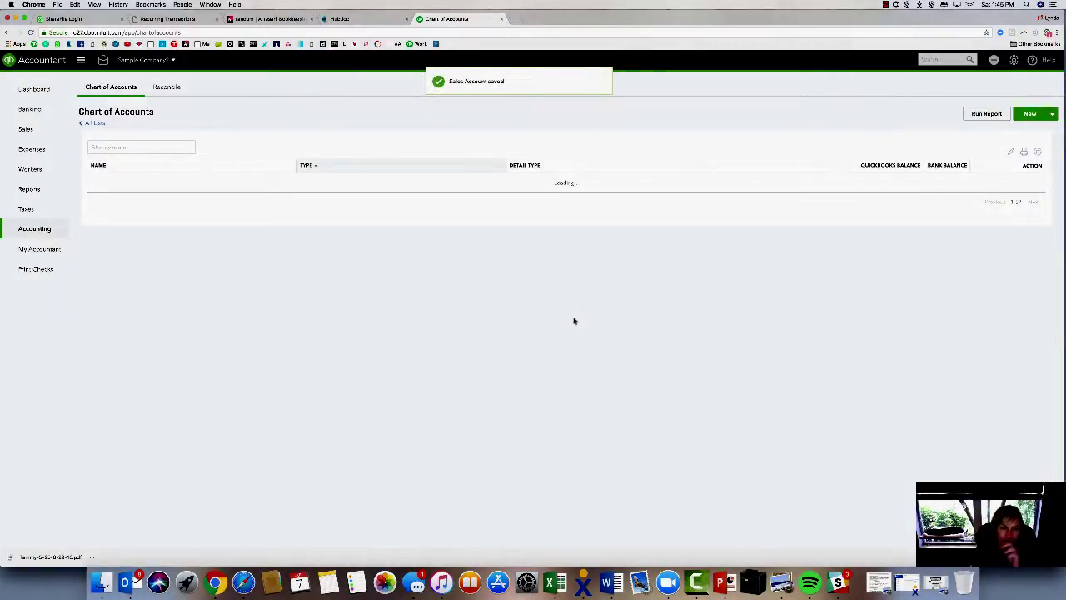
Step: Make the Commission Income account a sub-account of Sales and save it
scroll(369, 414, "down", 5)
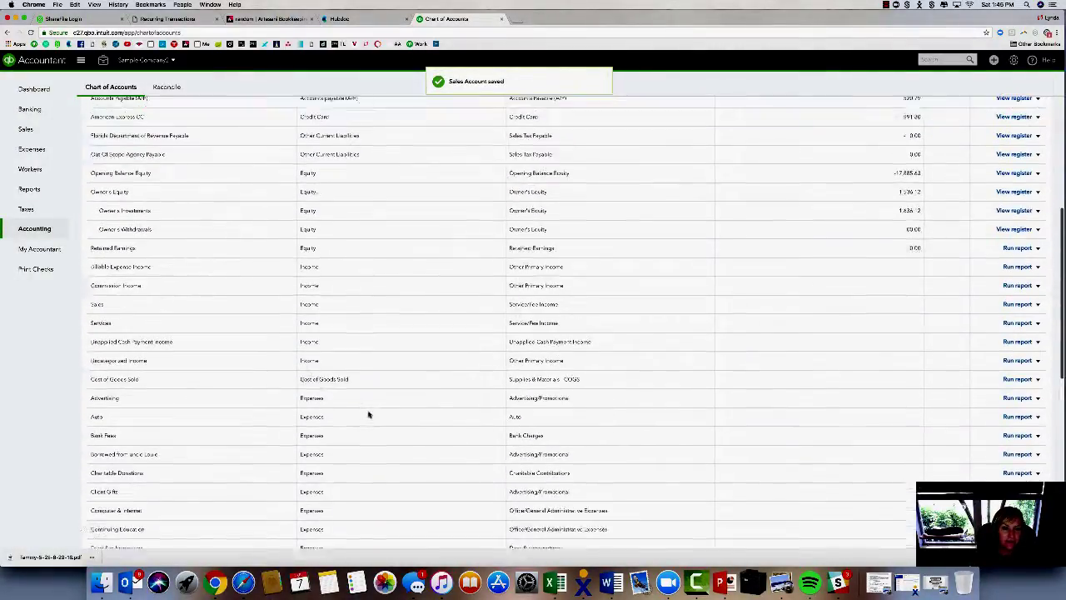
scroll(369, 414, "up", 1)
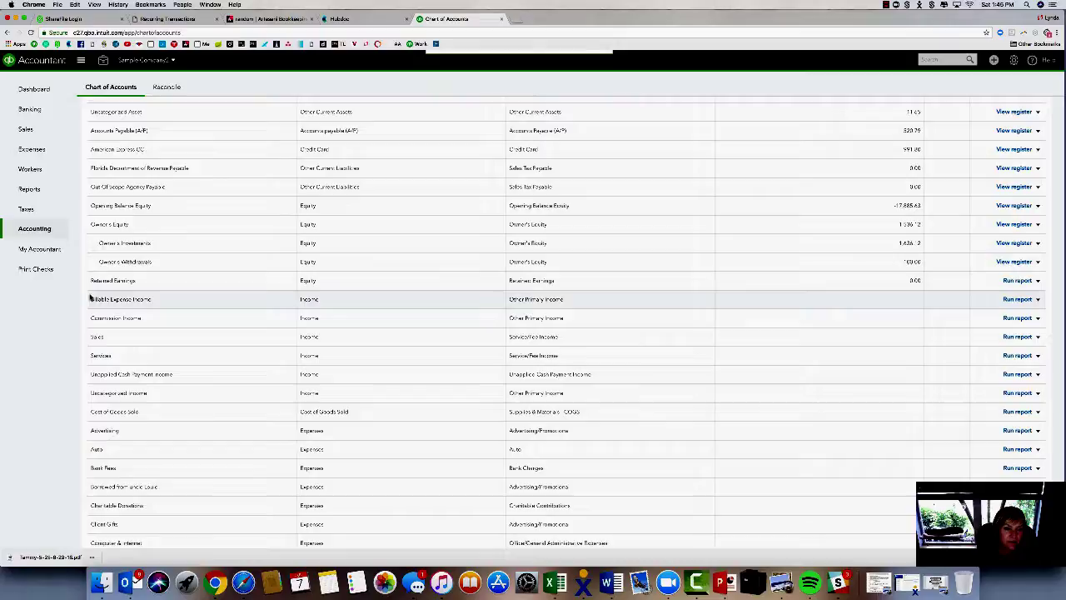
left_click(1037, 318)
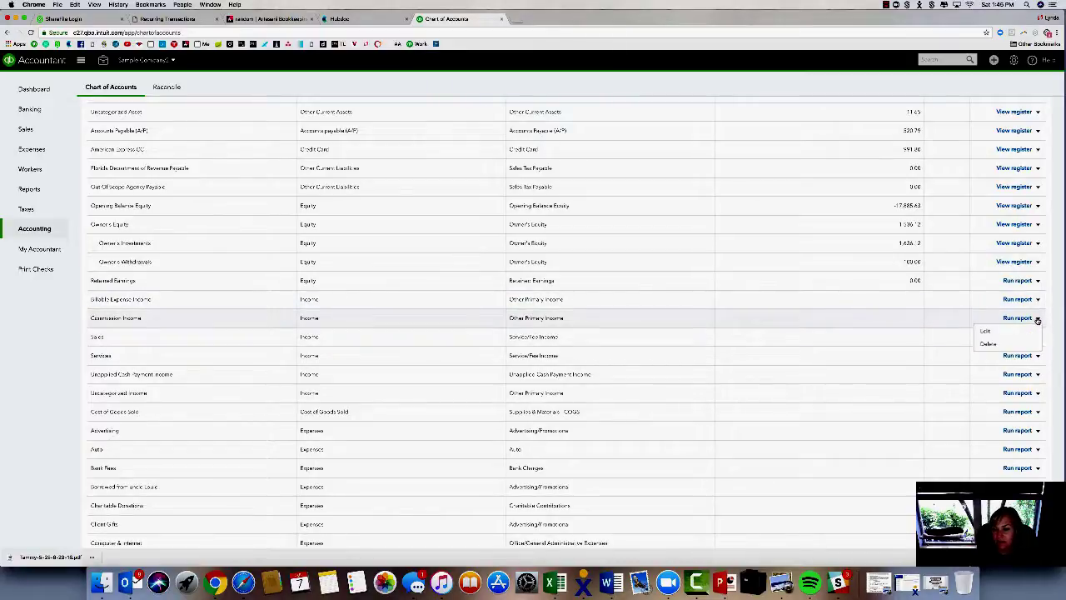
left_click(986, 330)
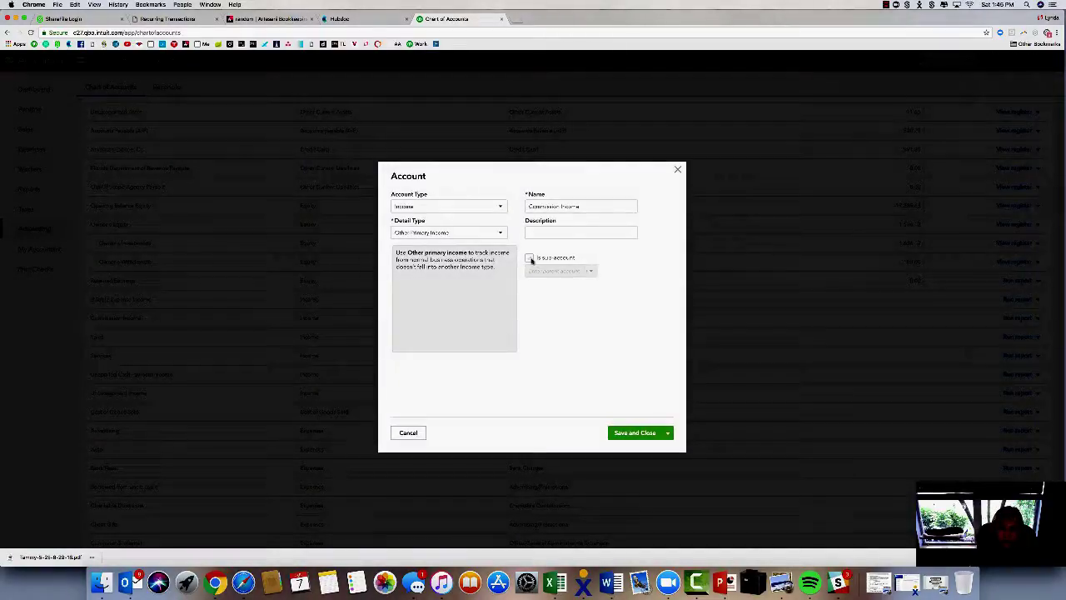
left_click(531, 260)
type("sales")
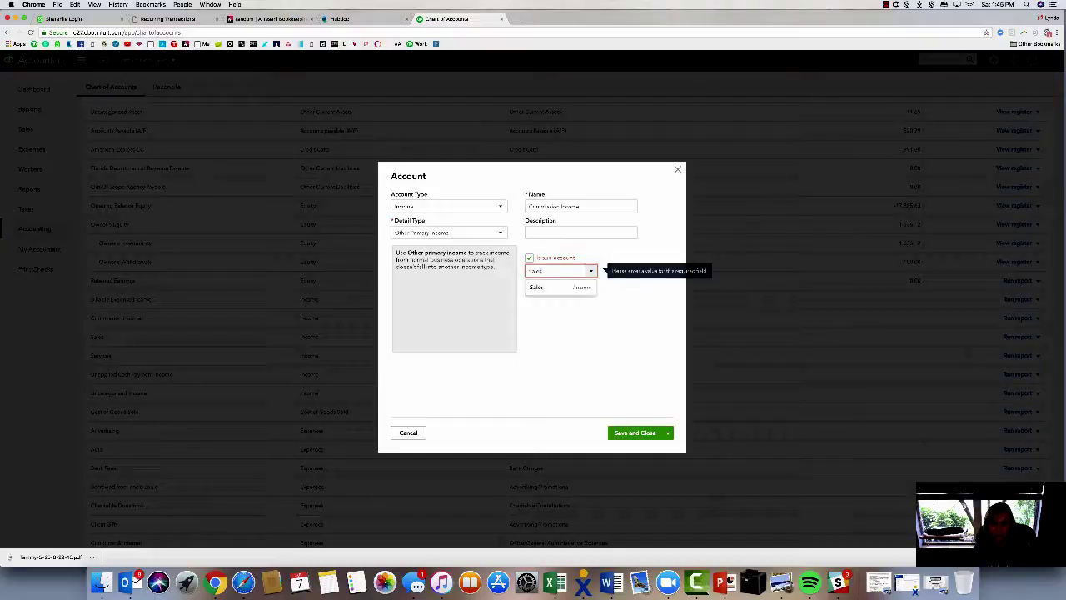
left_click(536, 287)
left_click(652, 432)
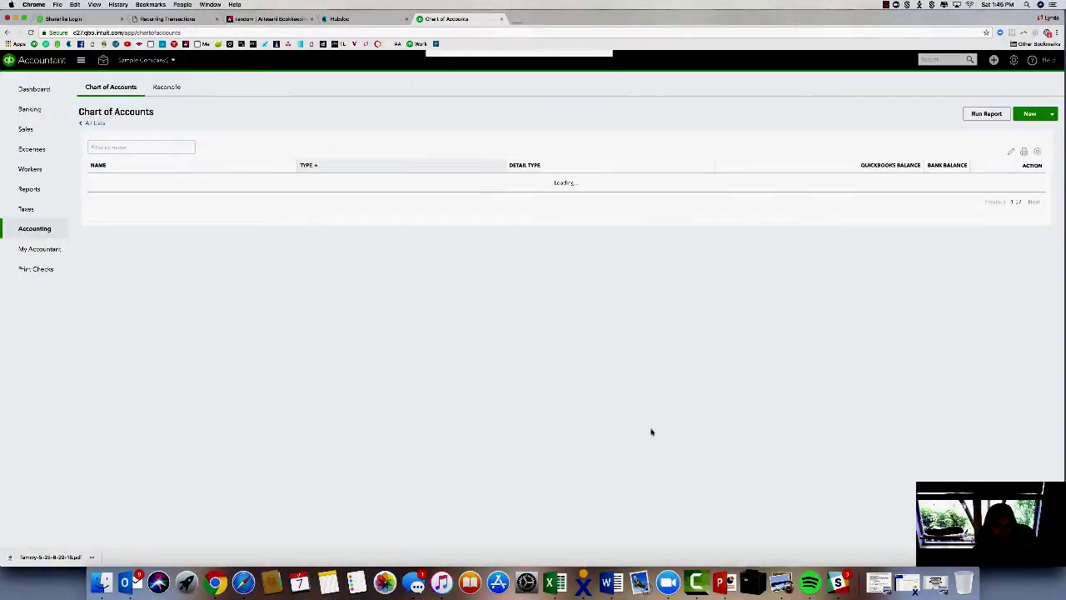
scroll(291, 361, "up", 2)
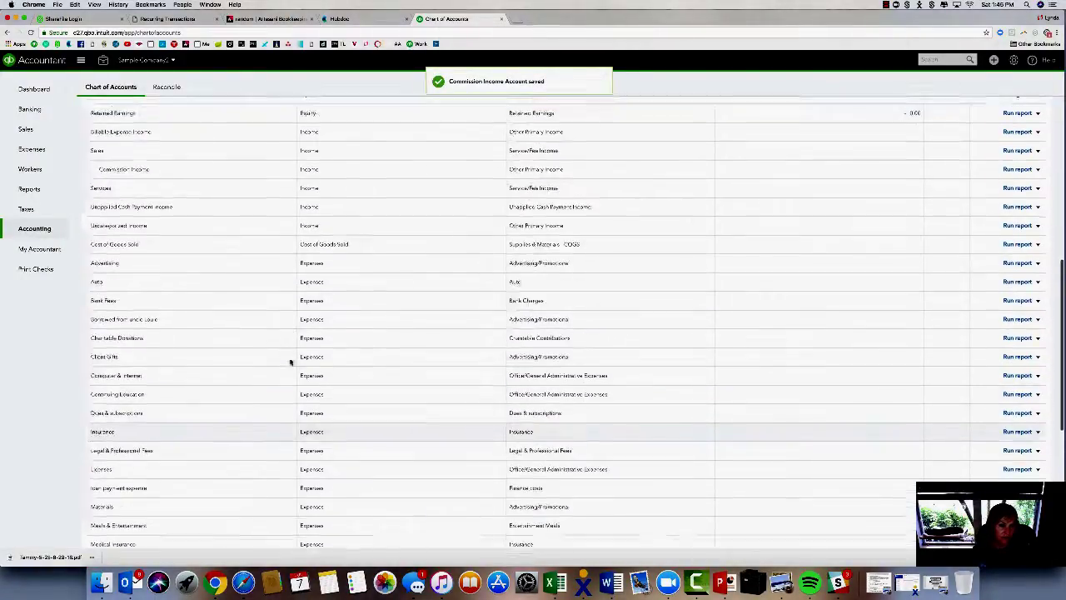
Step: Rename the Services income account Legal Services, make it a sub-account of Sales, and save it
scroll(290, 361, "up", 5)
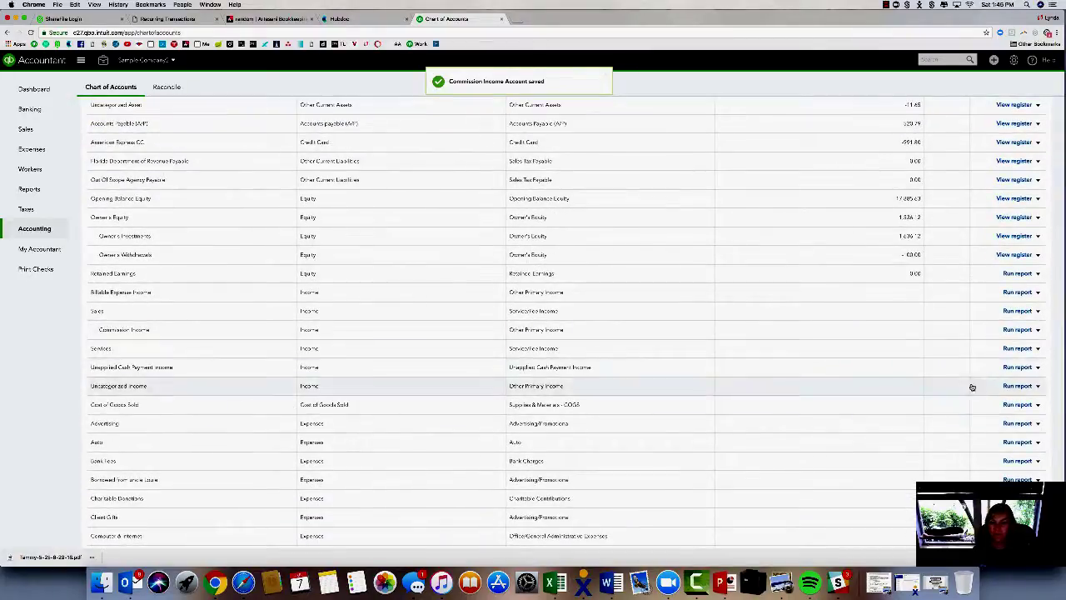
left_click(1037, 348)
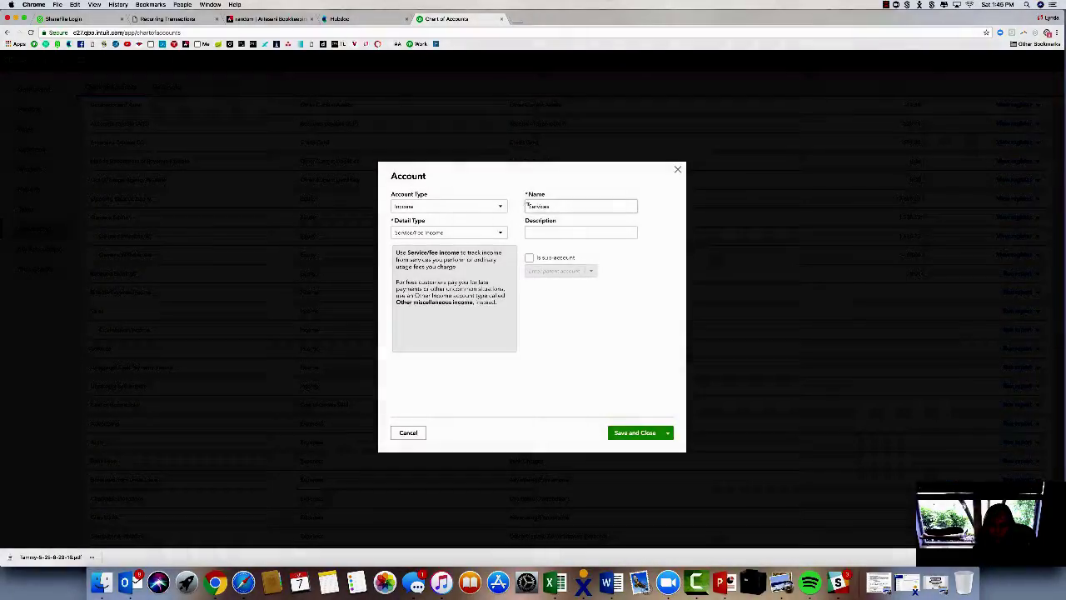
left_click(528, 206)
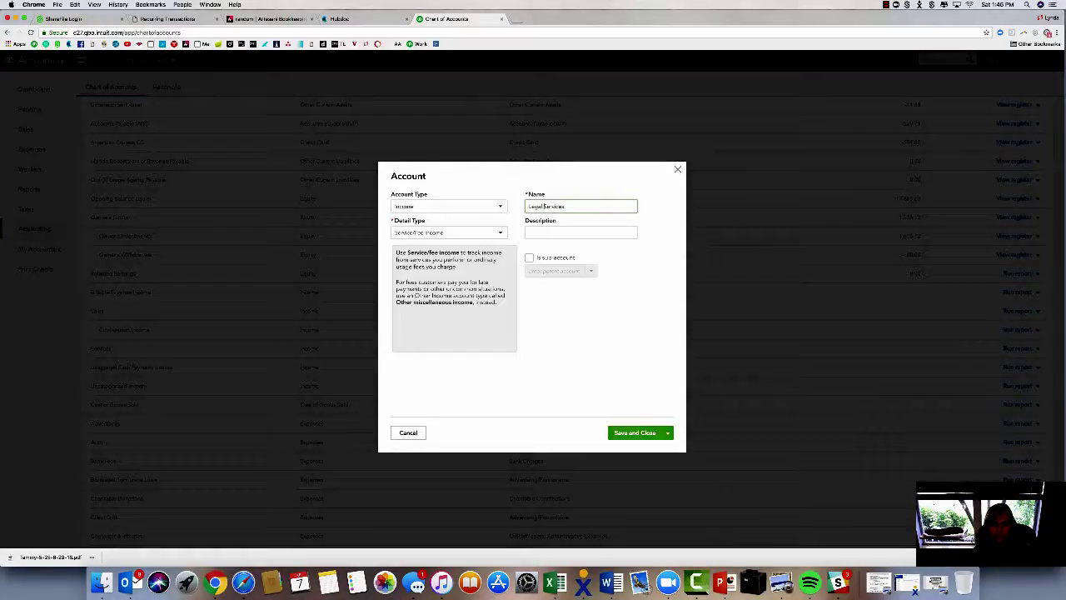
left_click(529, 258)
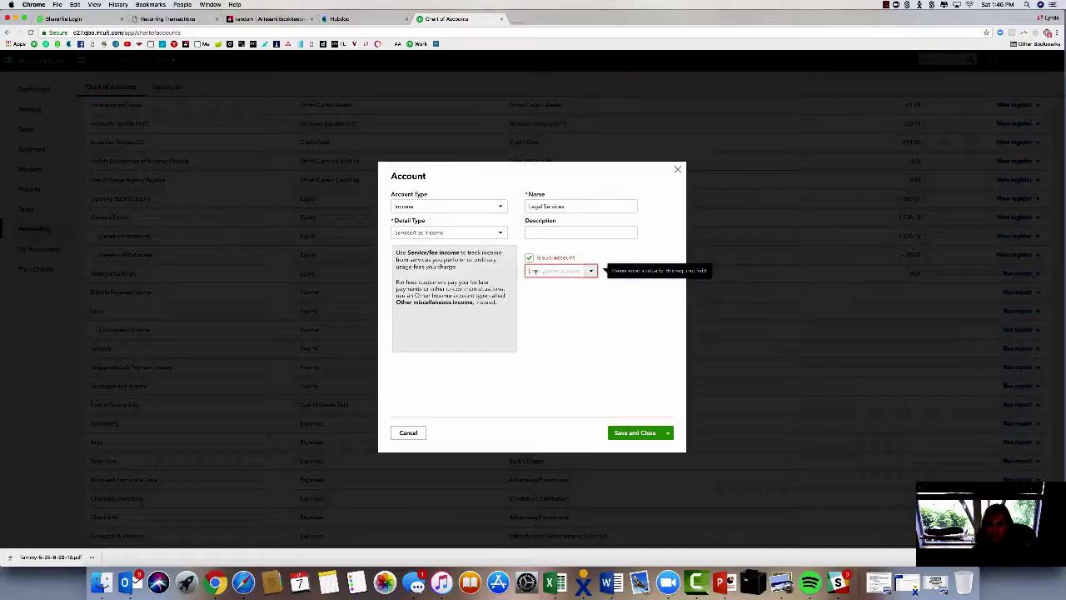
type("Sales")
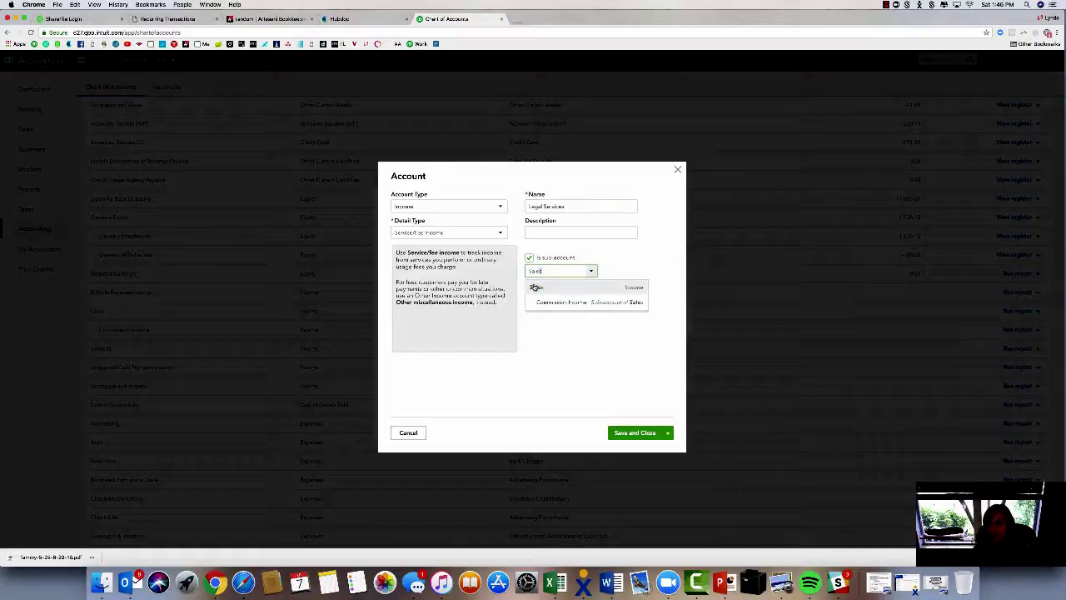
left_click(541, 293)
left_click(633, 433)
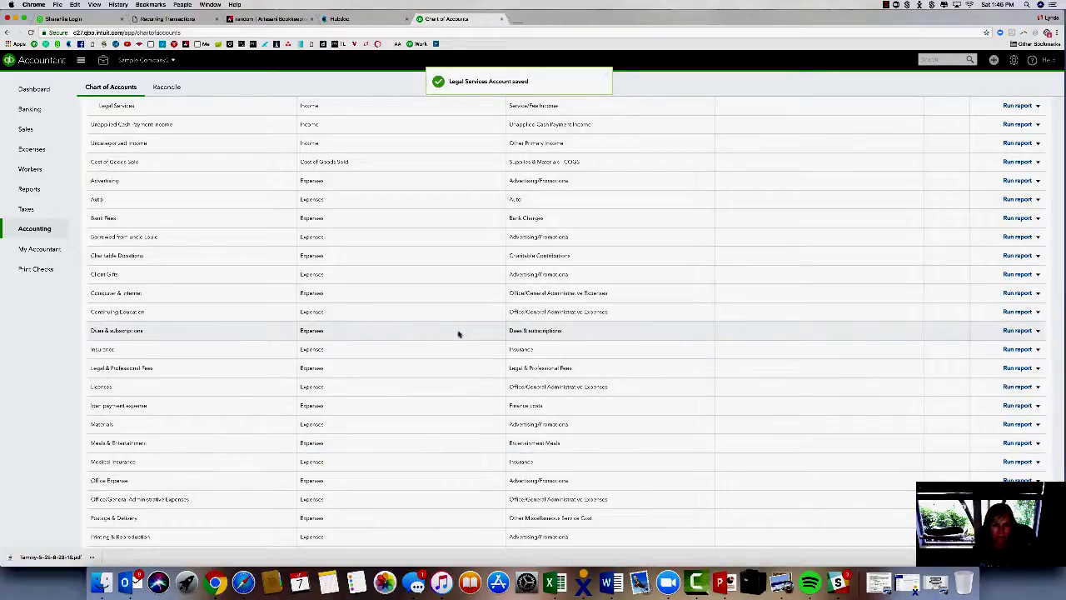
Step: Make the Billable Expense Income account a sub-account of Sales and save the change
scroll(458, 333, "up", 8)
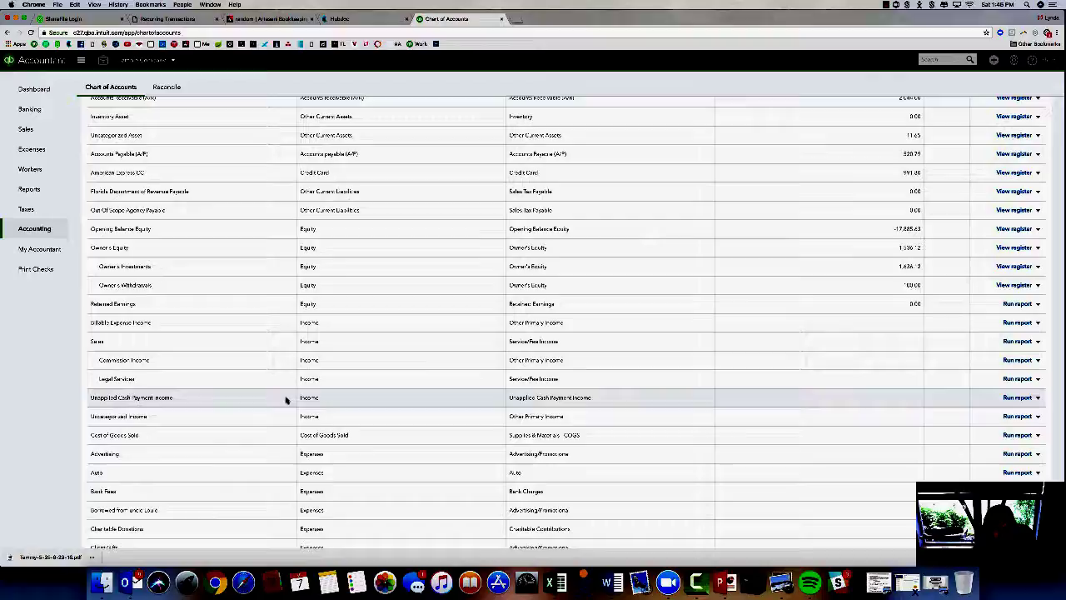
scroll(286, 401, "down", 1)
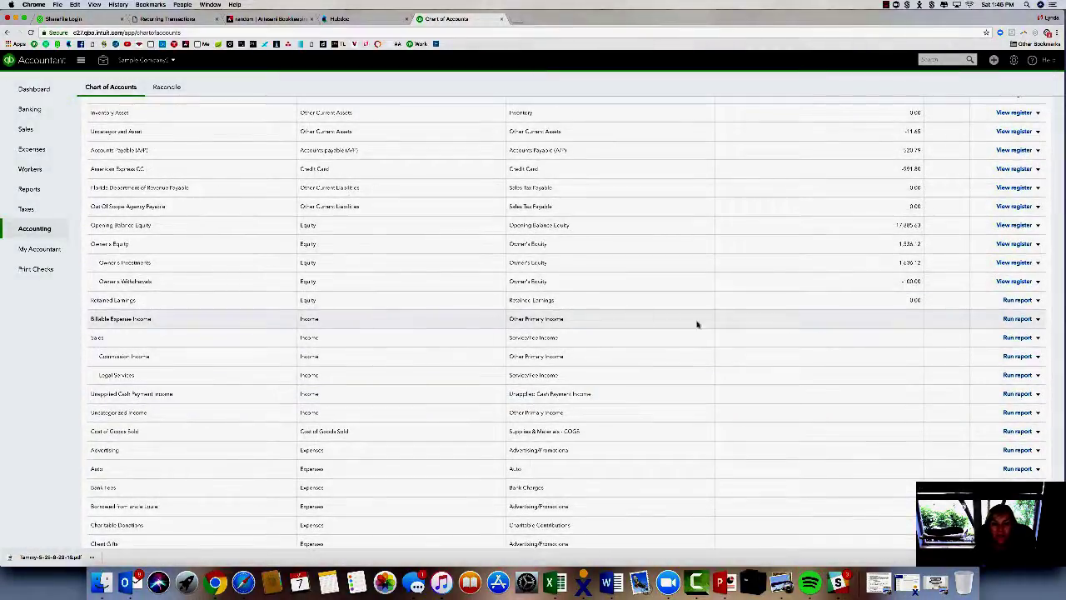
left_click(1036, 320)
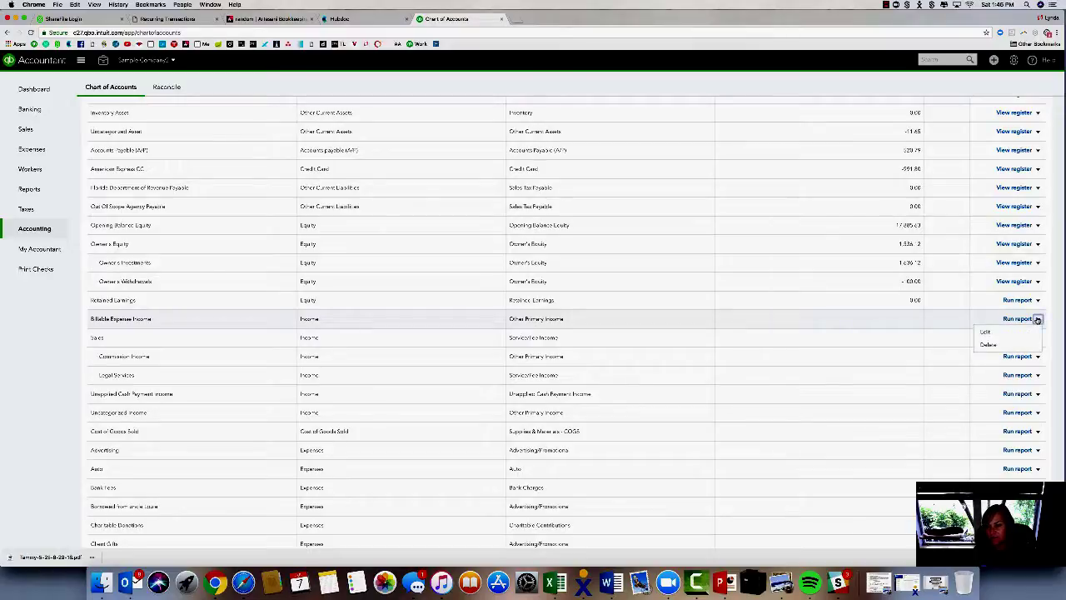
left_click(985, 334)
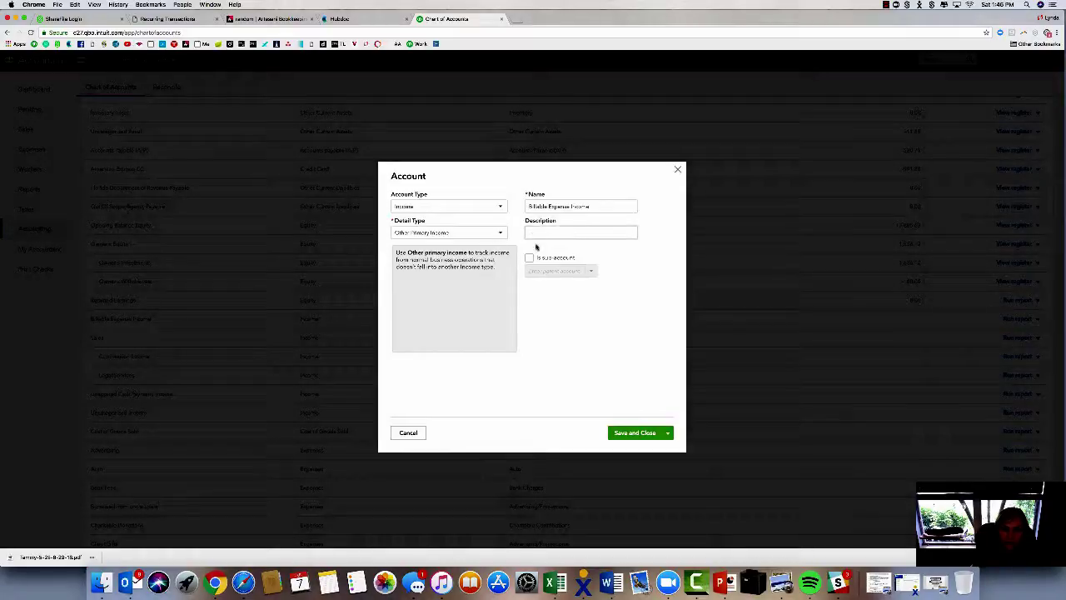
left_click(529, 258)
left_click(533, 270)
type("sal")
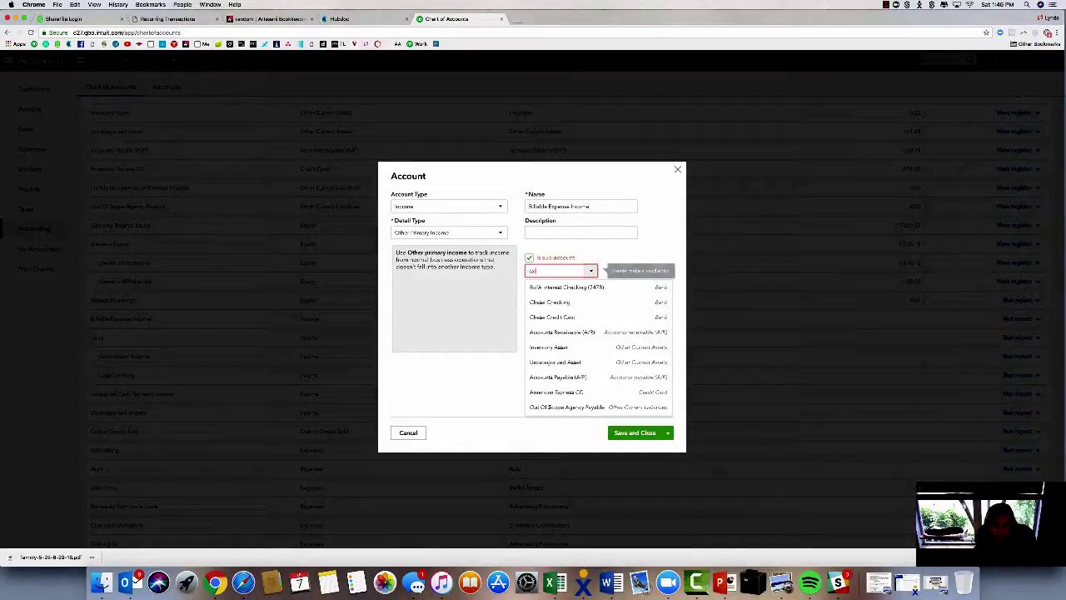
type("ale")
left_click(537, 284)
left_click(635, 433)
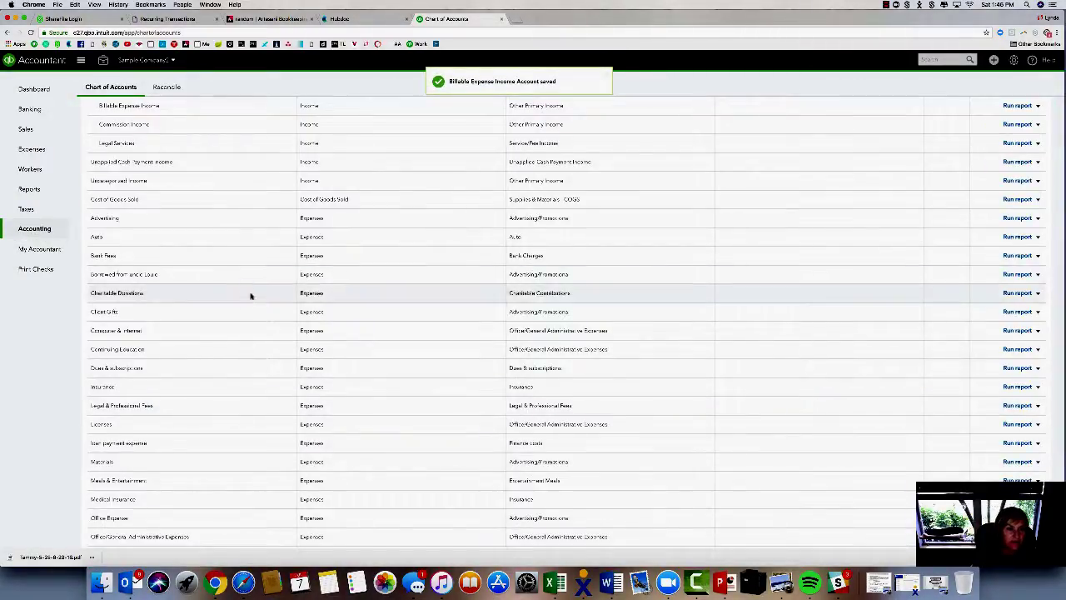
Step: Delete the Cost of Goods Sold account from the chart of accounts and confirm the deletion
scroll(250, 295, "up", 5)
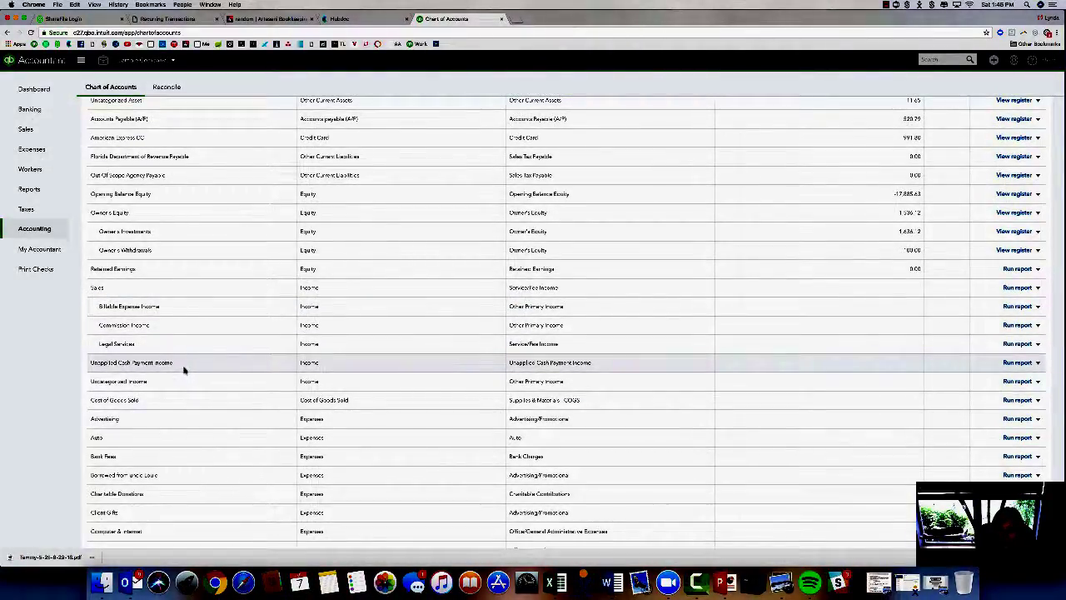
scroll(183, 368, "down", 1)
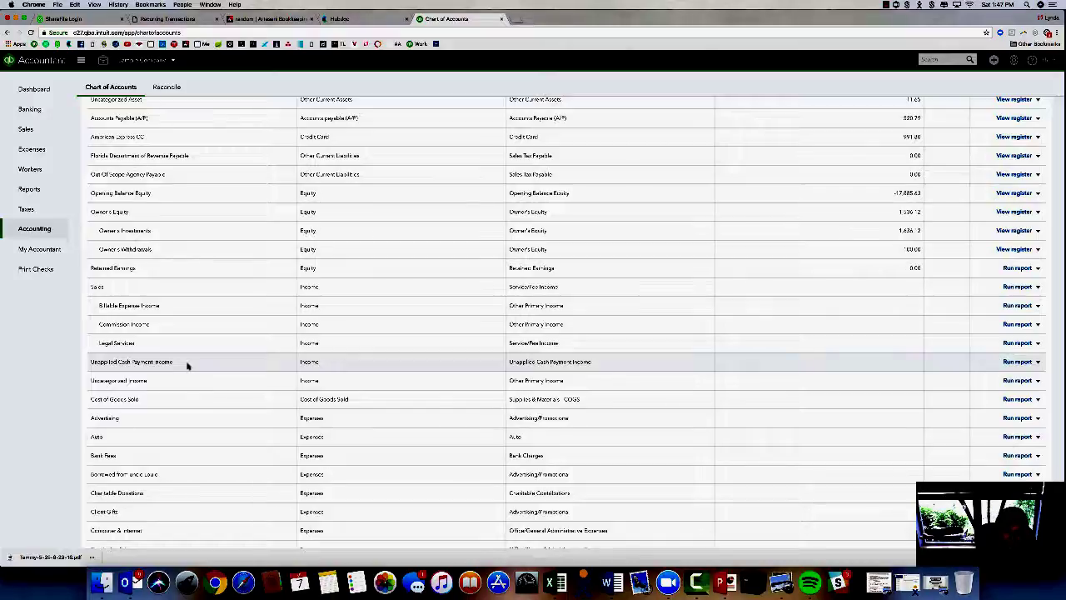
scroll(188, 365, "down", 1)
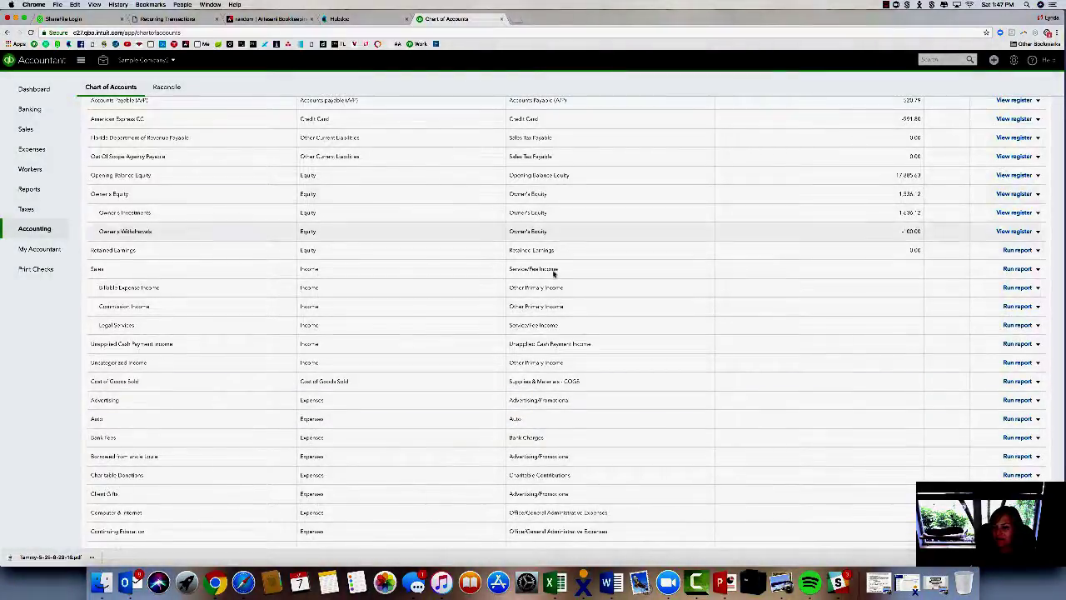
left_click(1037, 381)
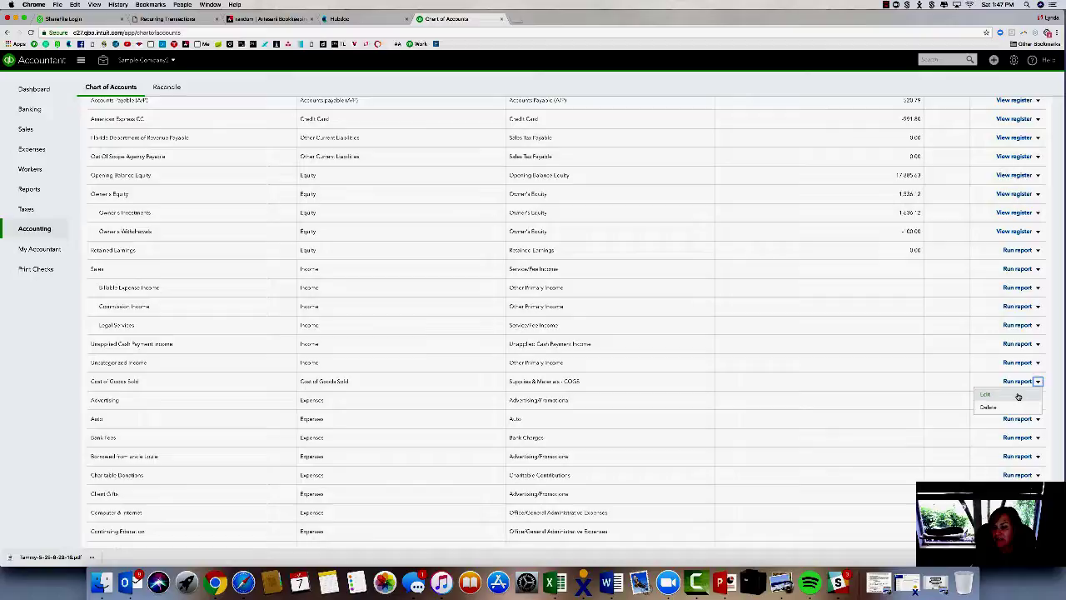
left_click(987, 407)
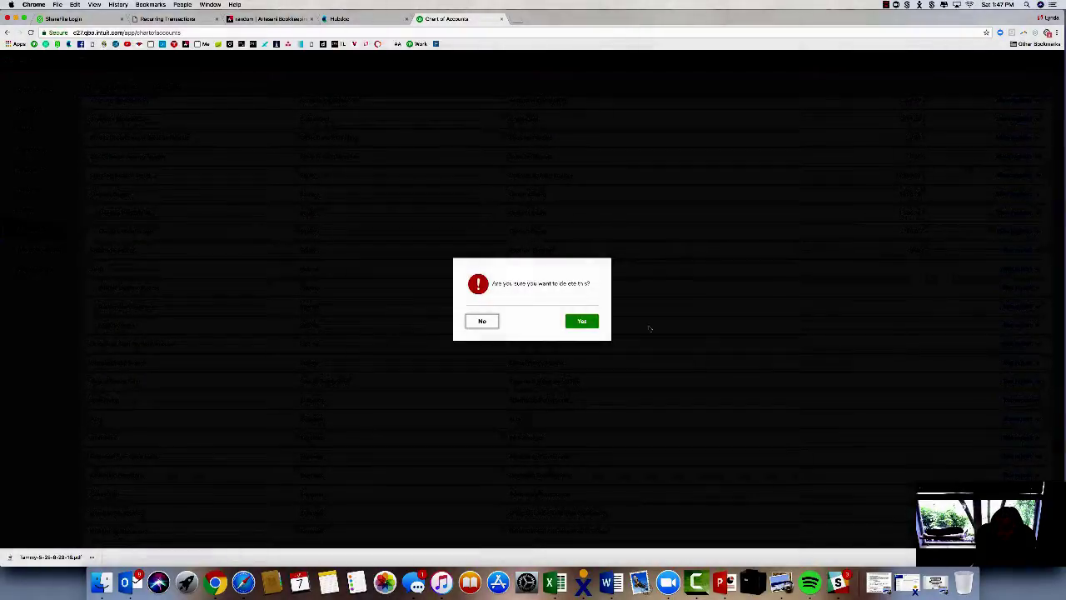
left_click(588, 324)
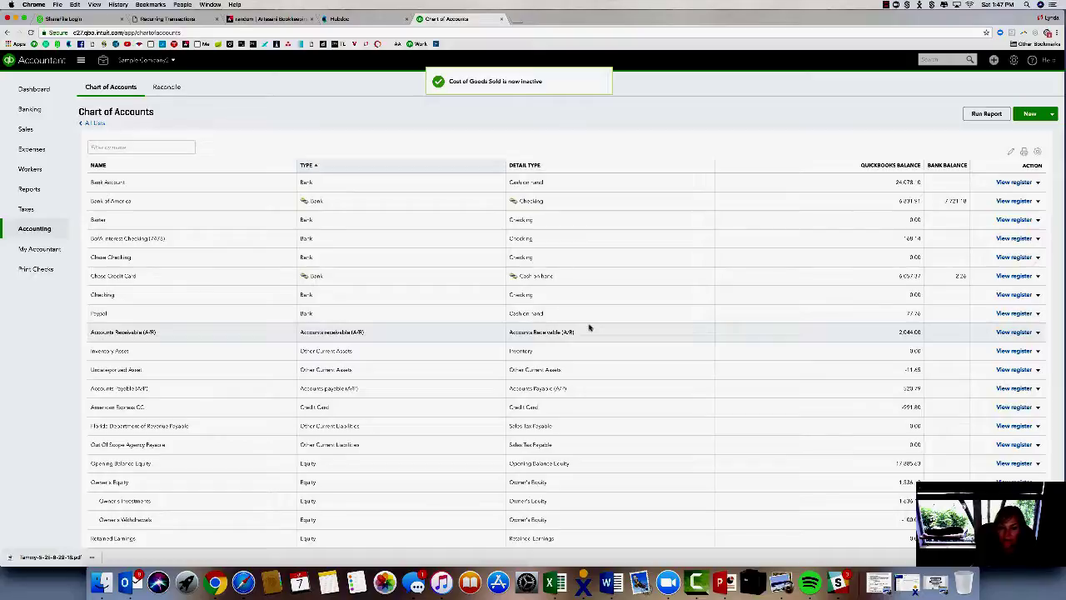
Step: Delete the expense account for money borrowed from an uncle, listed below Bank Fees, and confirm the deletion
scroll(601, 444, "down", 15)
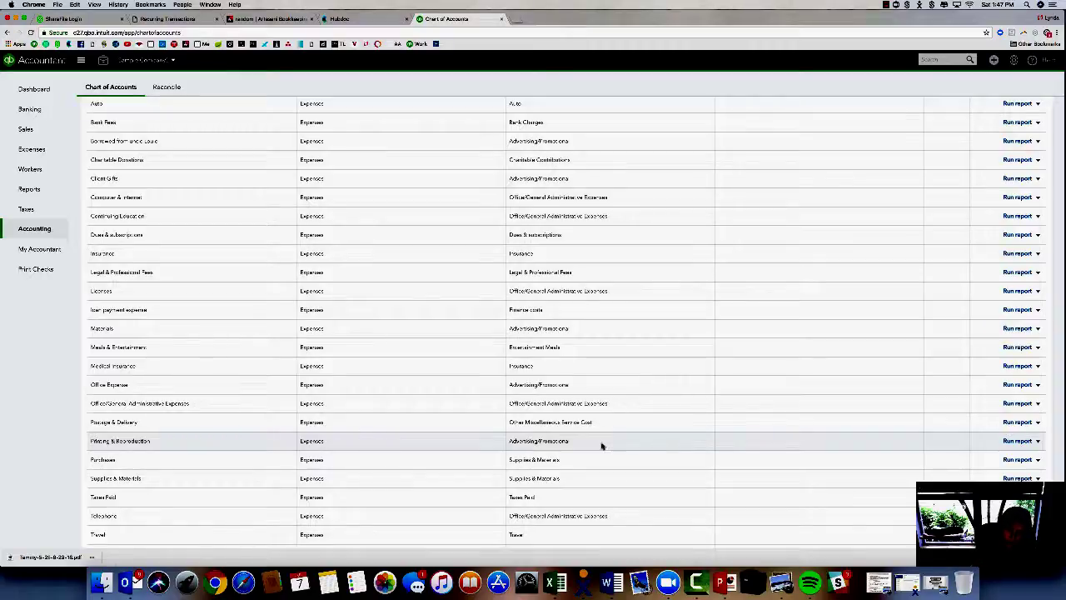
scroll(601, 443, "up", 3)
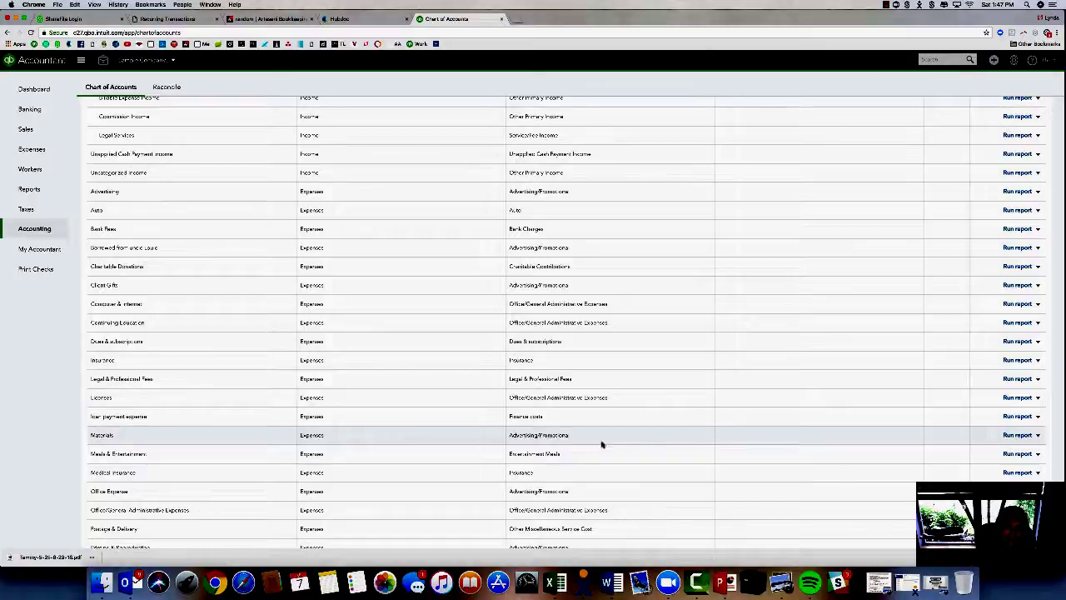
scroll(602, 443, "up", 5)
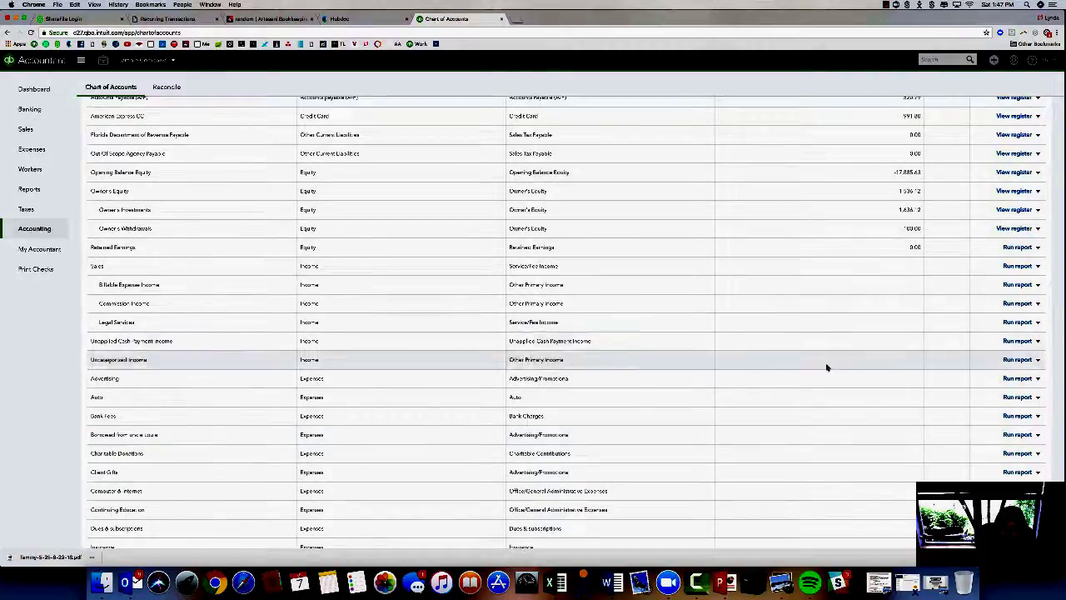
left_click(1037, 435)
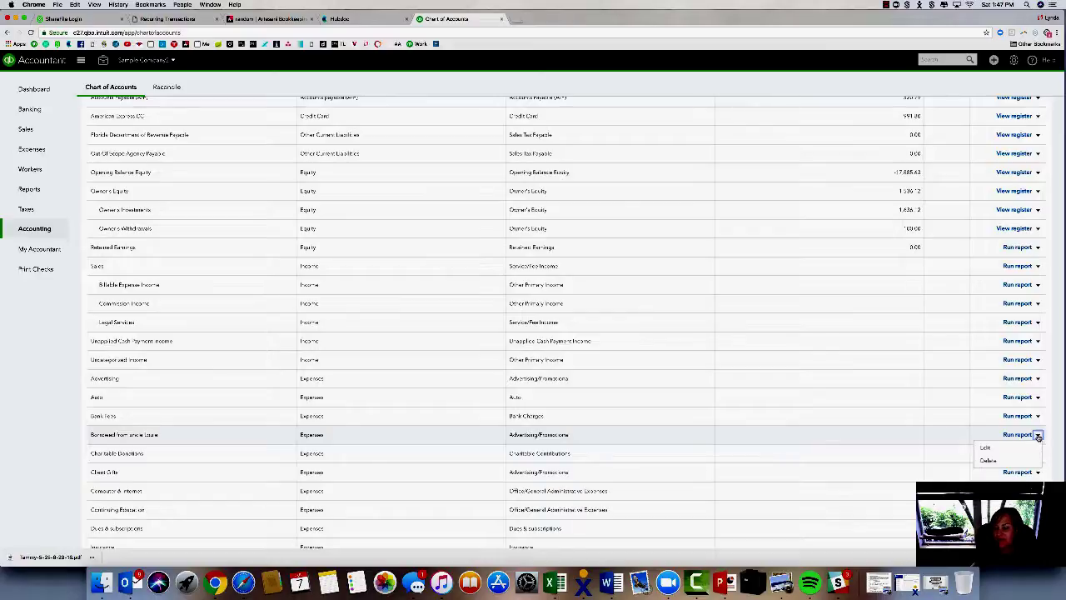
left_click(988, 461)
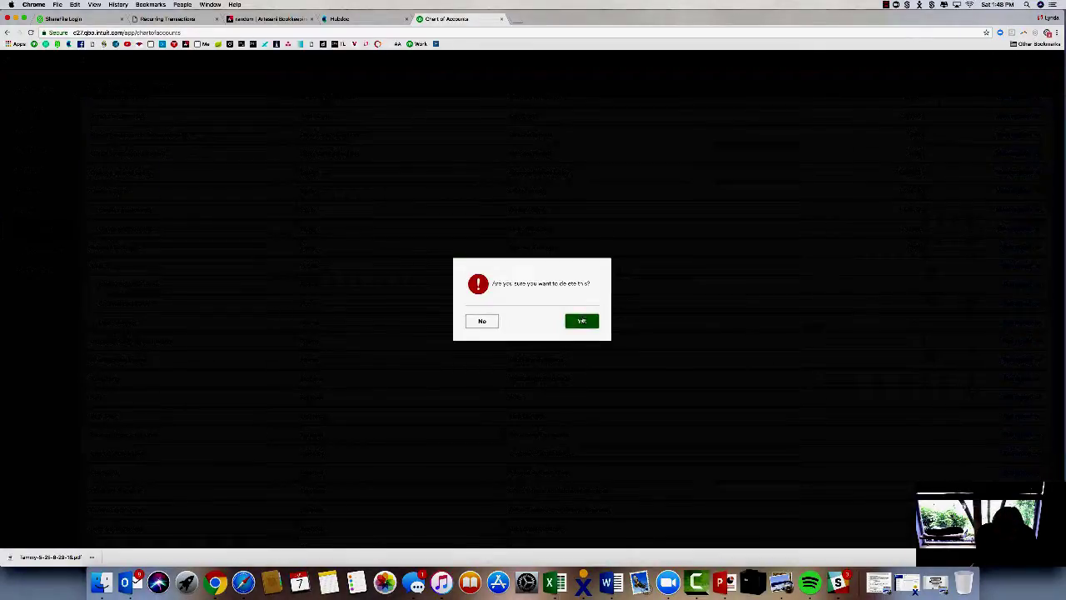
left_click(581, 321)
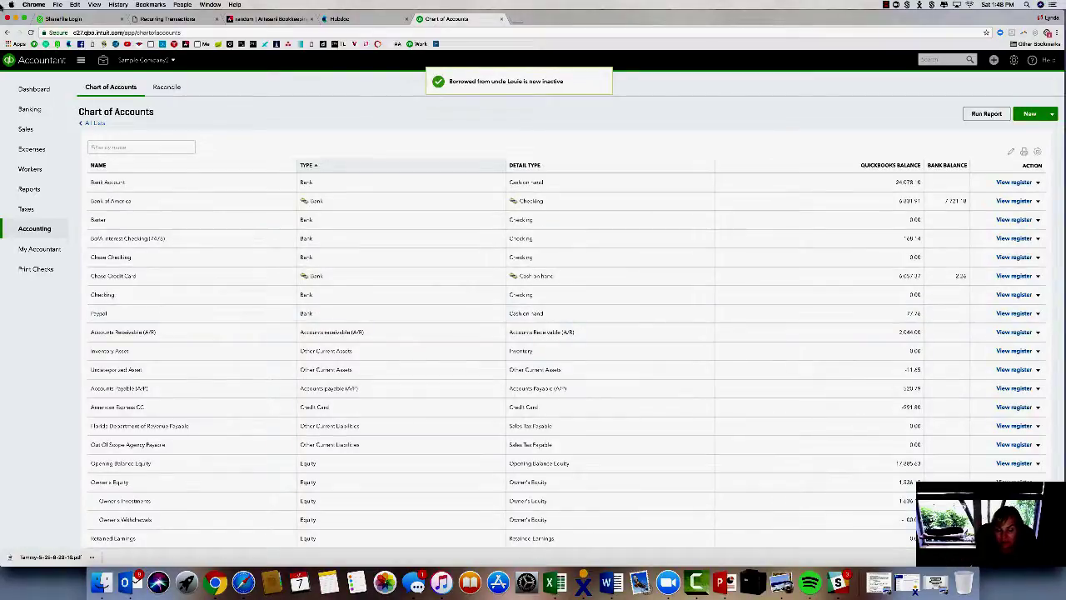
Step: Make the Medical Insurance expense account a sub-account of Insurance and save it, continuing directly to a new account form
scroll(267, 290, "down", 5)
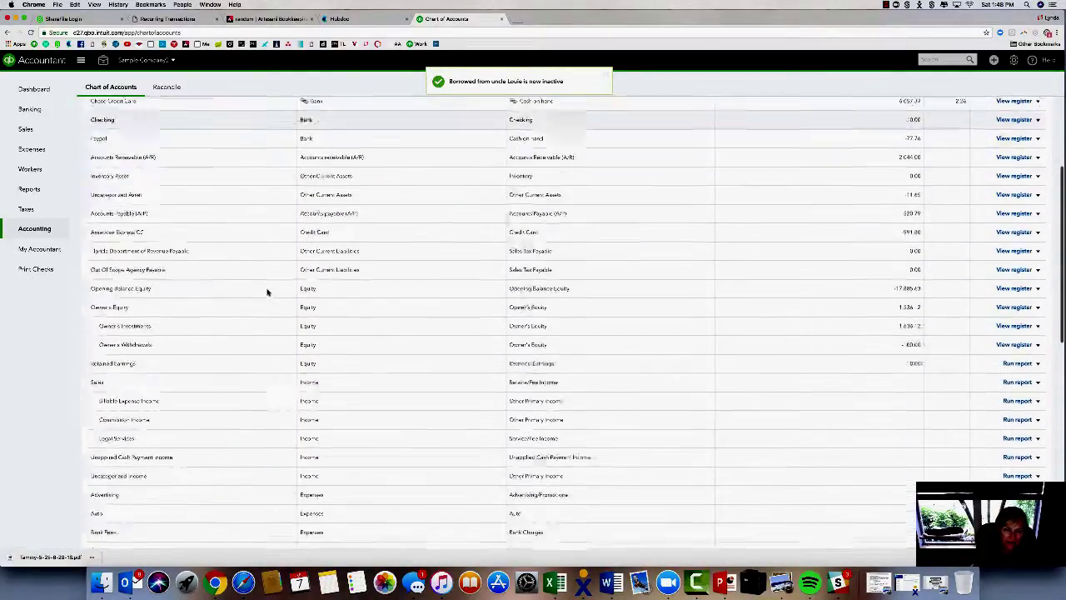
scroll(267, 291, "down", 9)
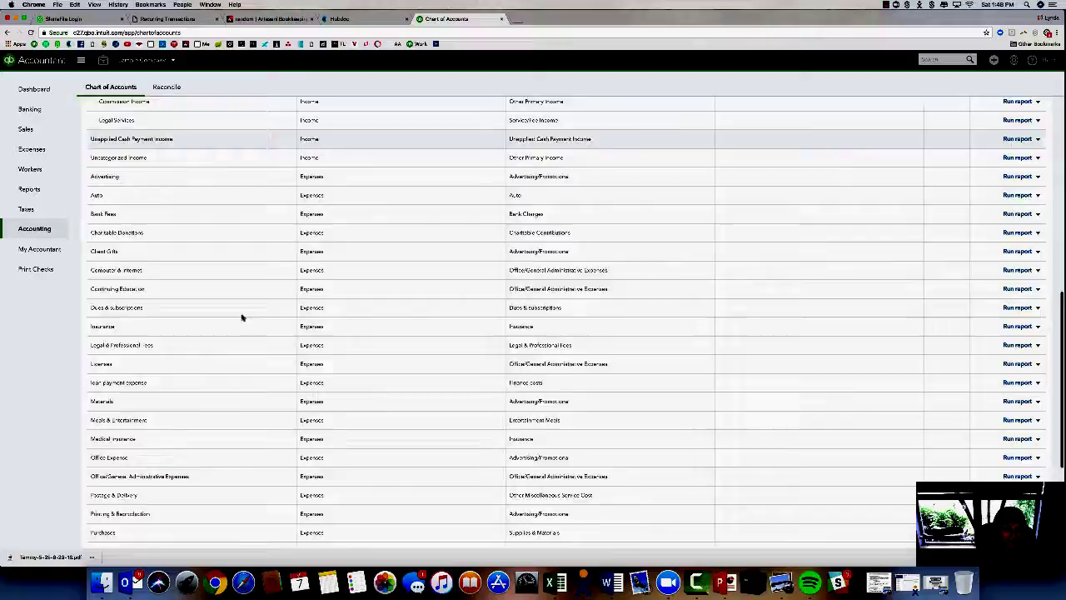
scroll(242, 316, "up", 2)
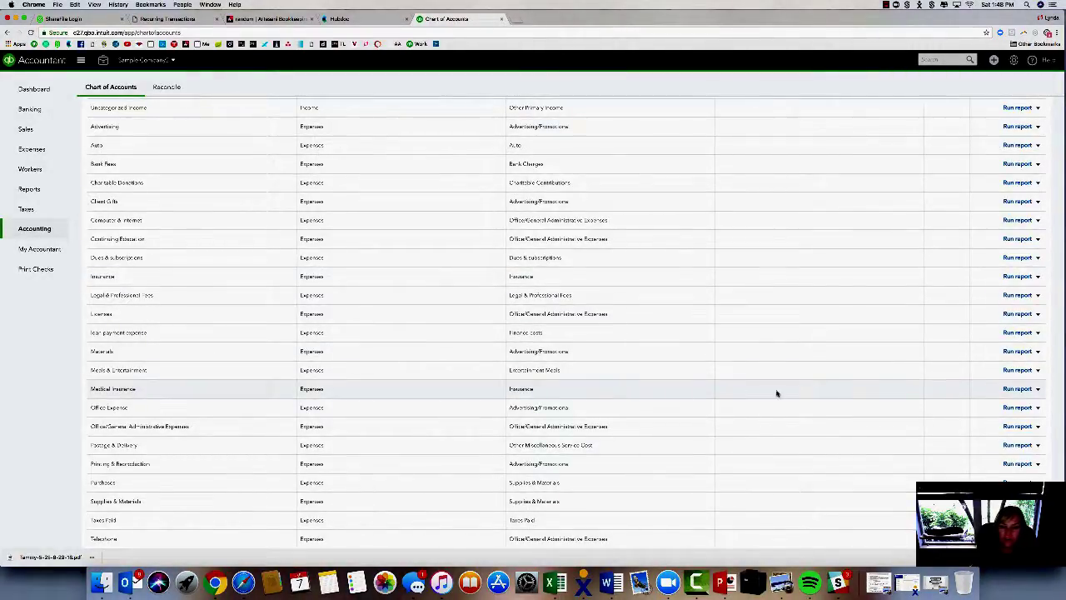
left_click(1038, 388)
left_click(990, 401)
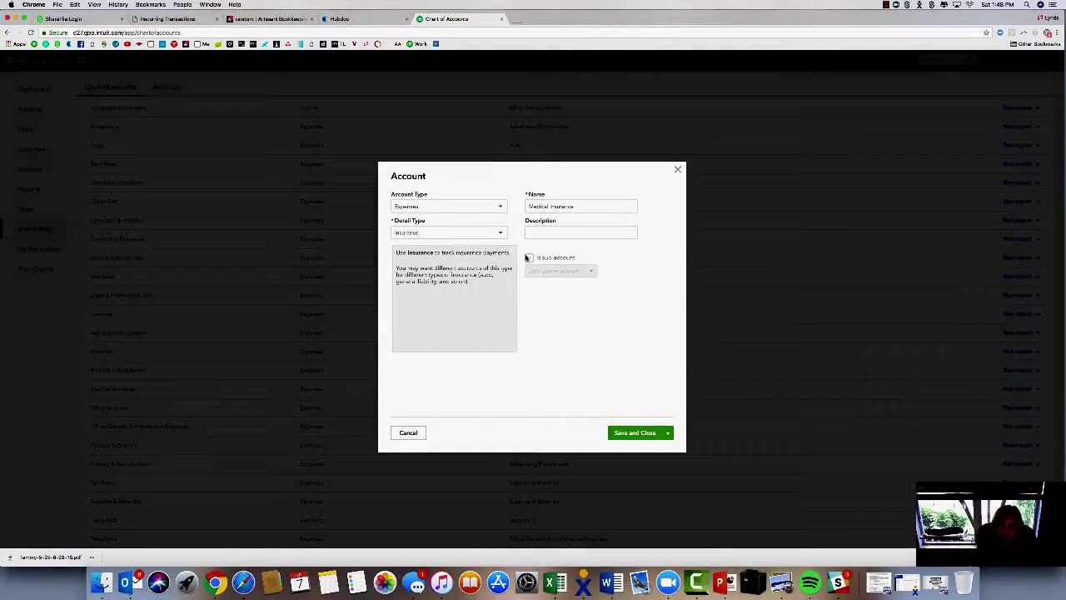
left_click(529, 257)
left_click(554, 270)
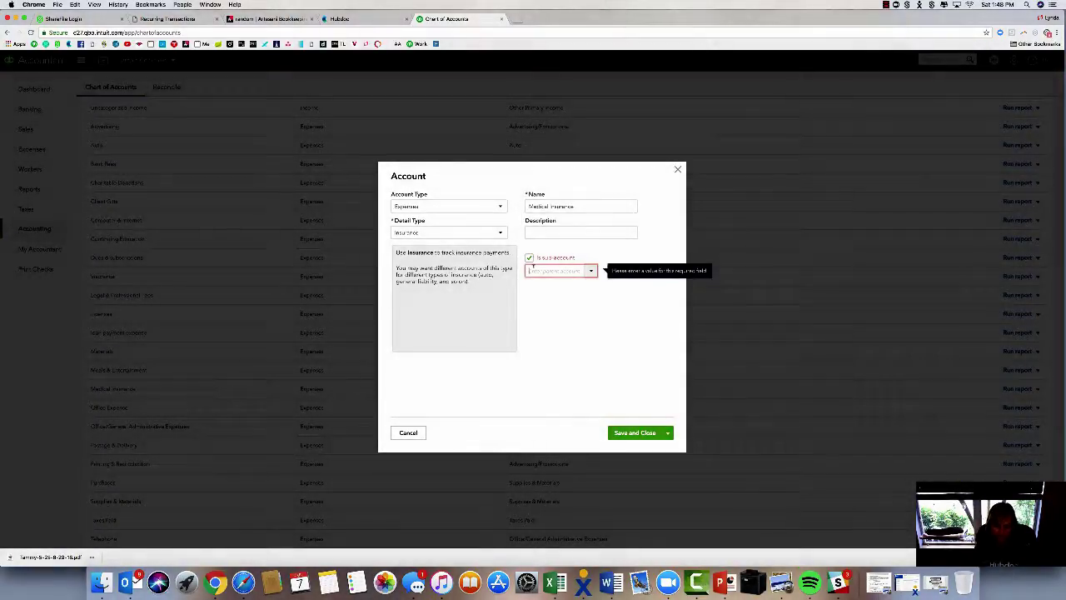
type("in")
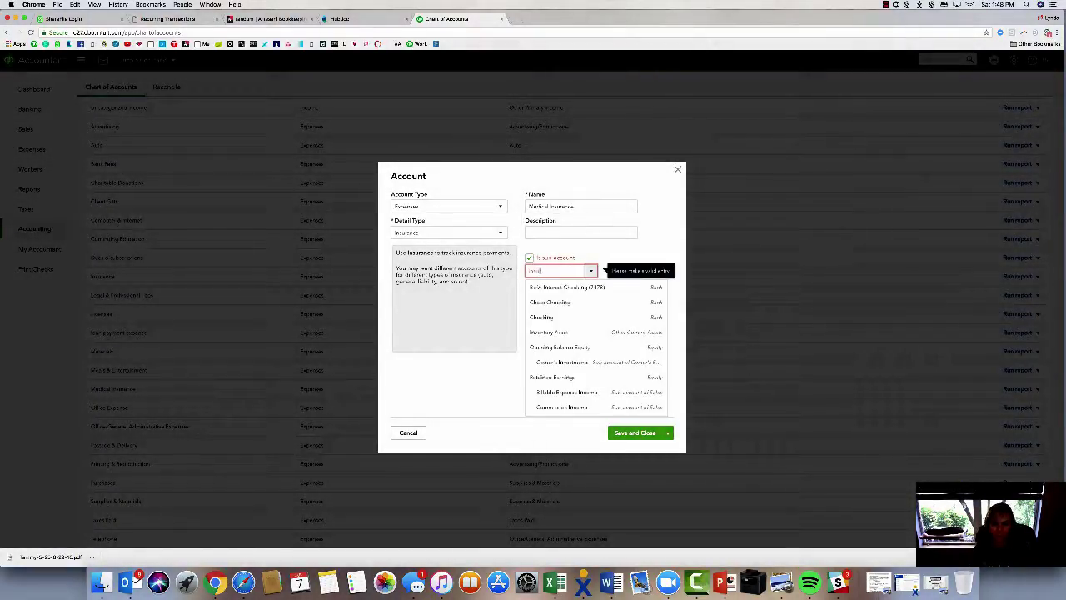
type("surance")
left_click(540, 287)
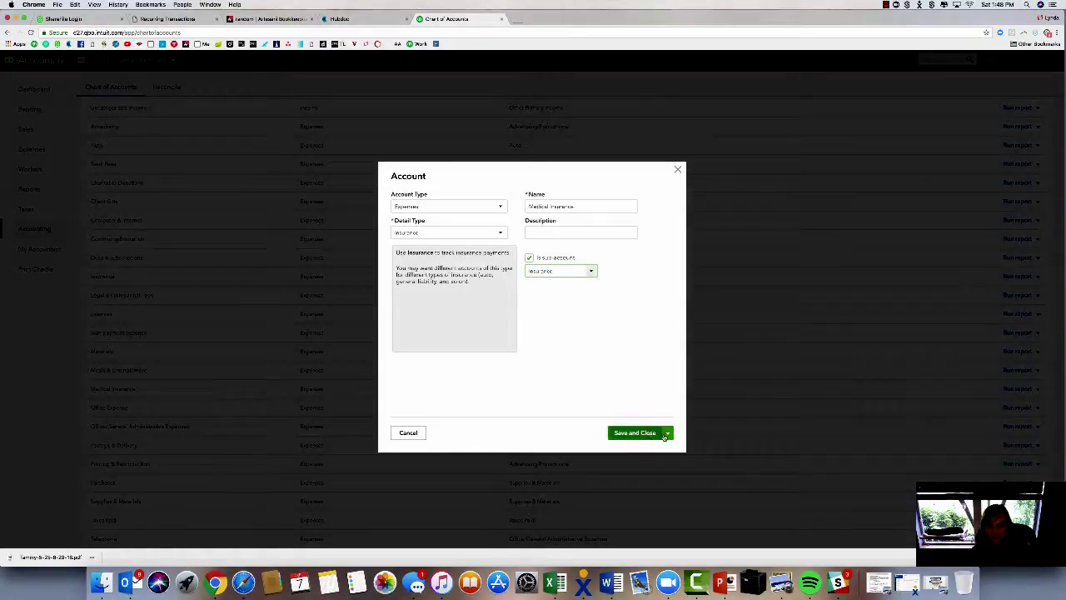
left_click(667, 433)
left_click(635, 447)
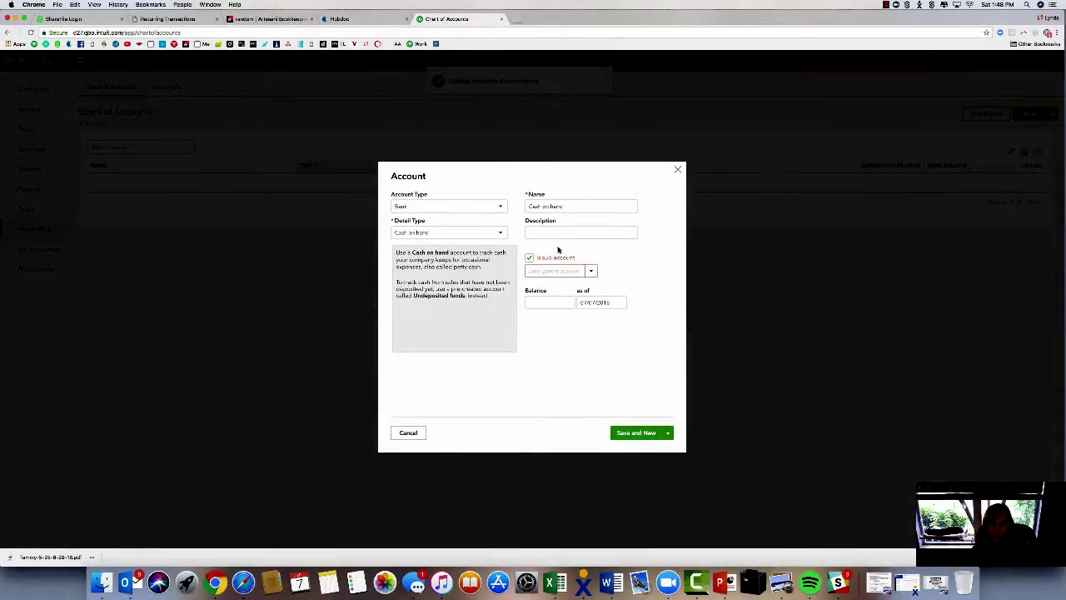
Step: Set the new account's type to Expenses and its detail type to Insurance
left_click(499, 207)
scroll(455, 317, "down", 3)
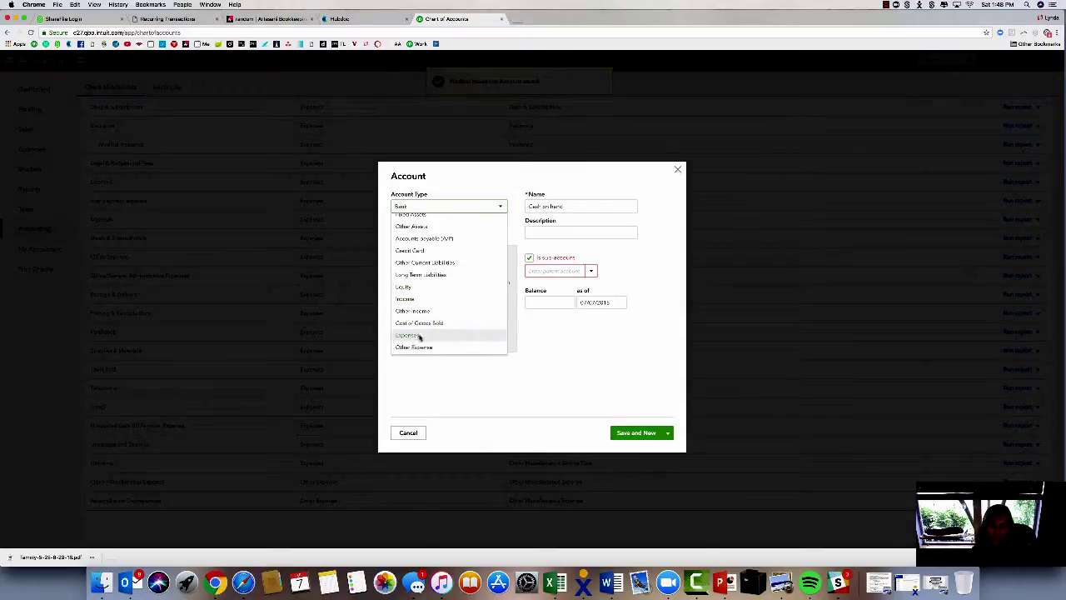
left_click(419, 335)
left_click(503, 232)
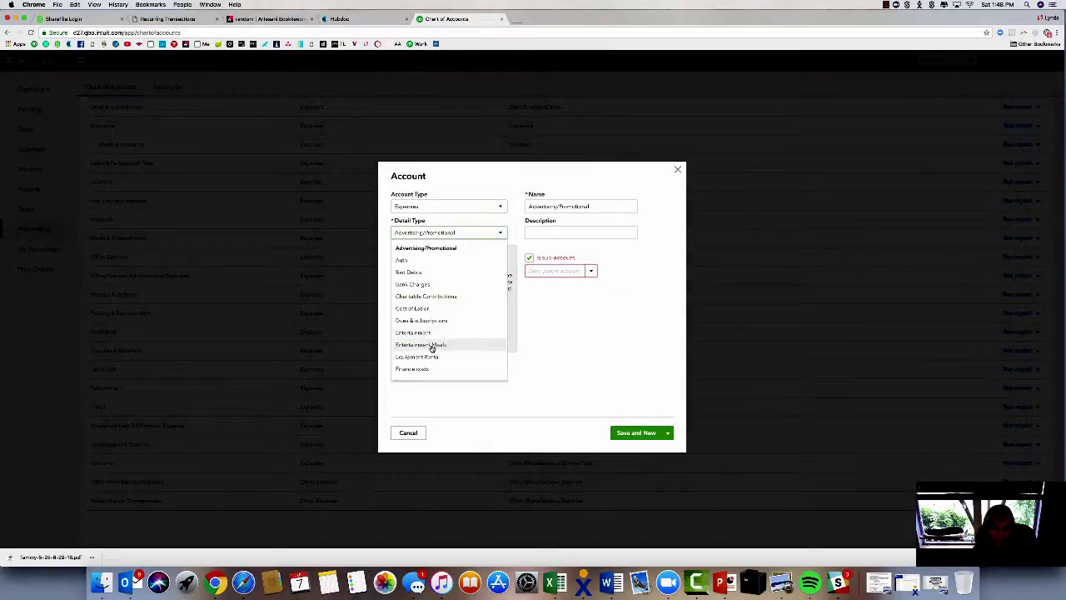
scroll(431, 348, "down", 4)
left_click(415, 274)
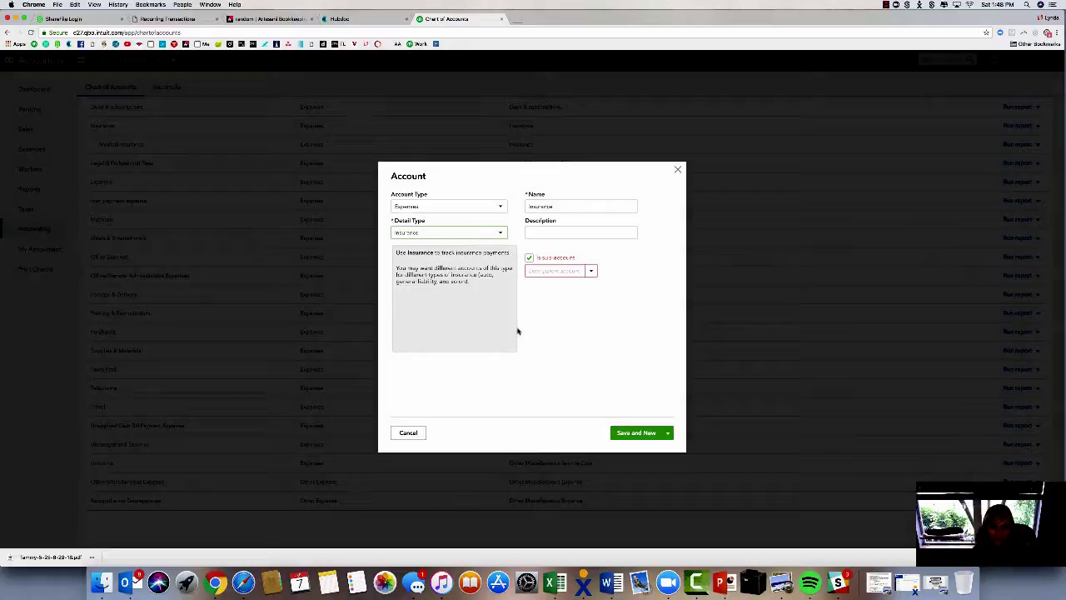
Step: Name the new insurance expense account Liability Insurance
left_click(540, 272)
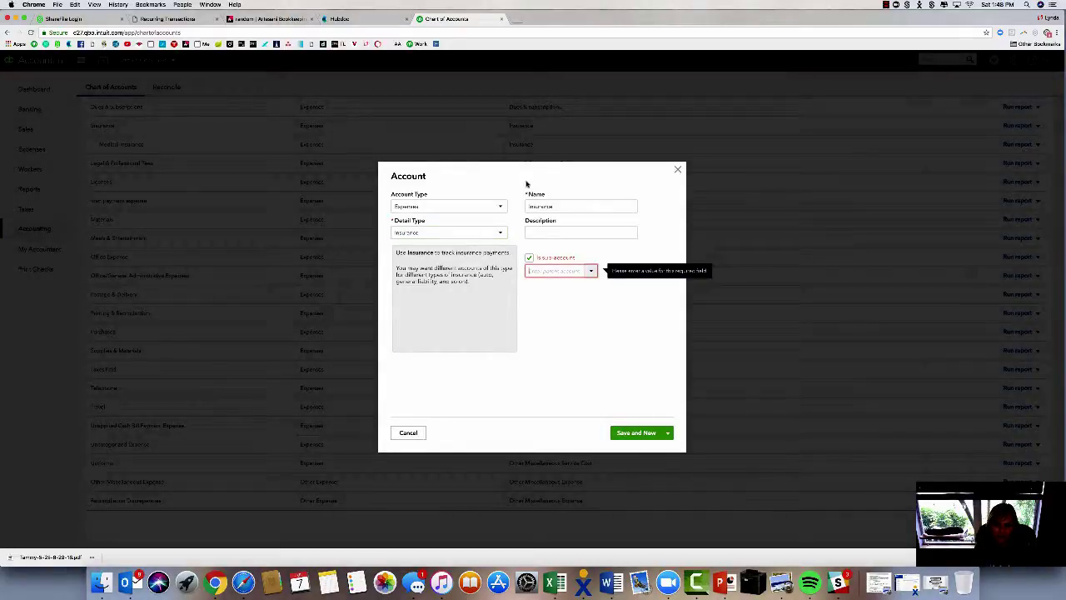
double_click(533, 205)
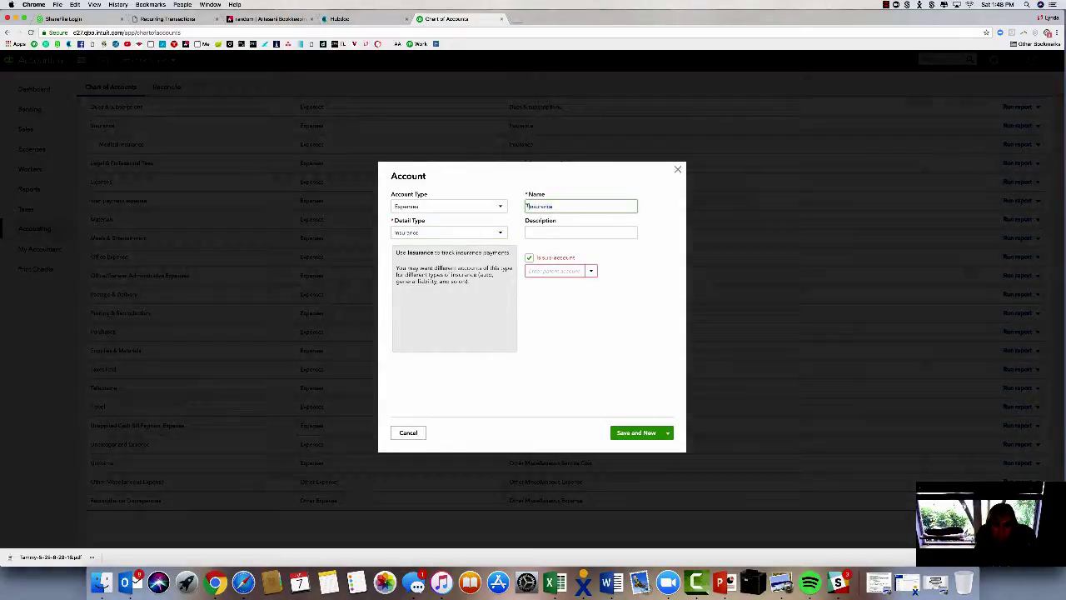
left_click(528, 206)
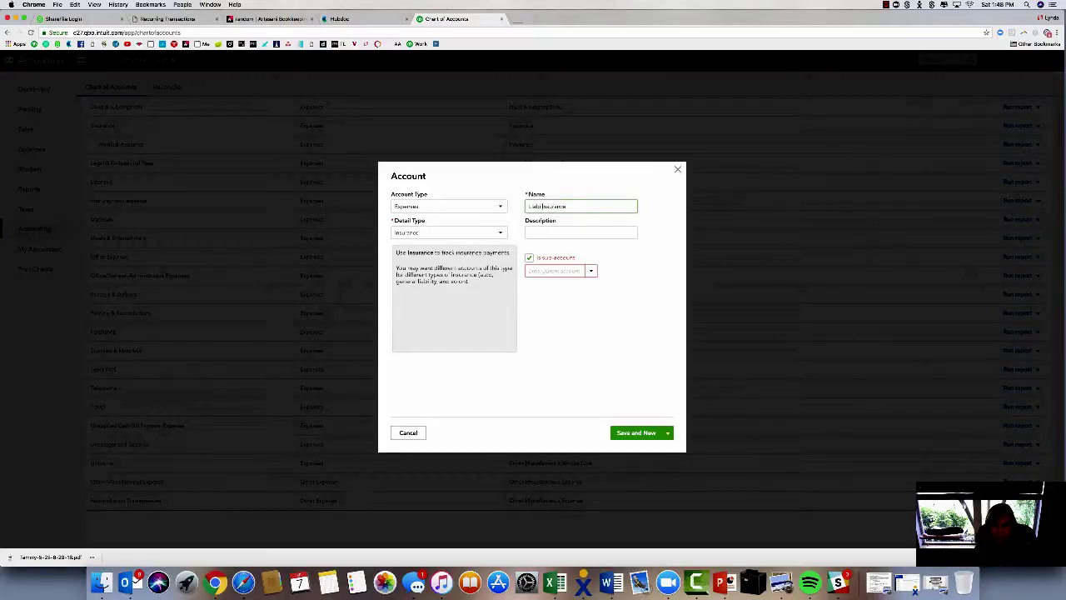
Step: Set Insurance as the parent of the Liability Insurance account, save it, and close the blank account form
left_click(528, 271)
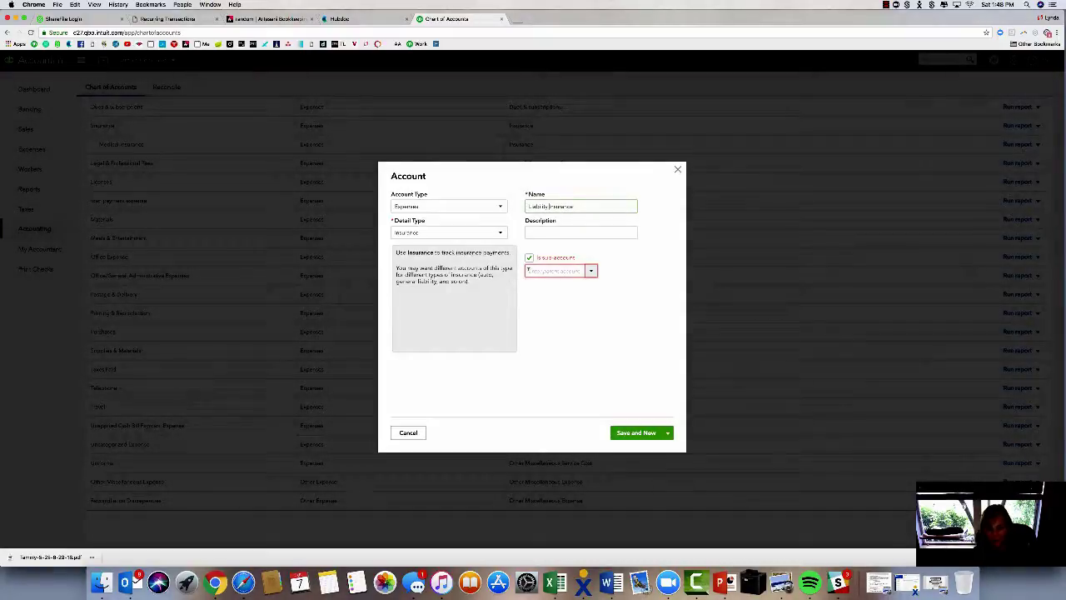
type("in")
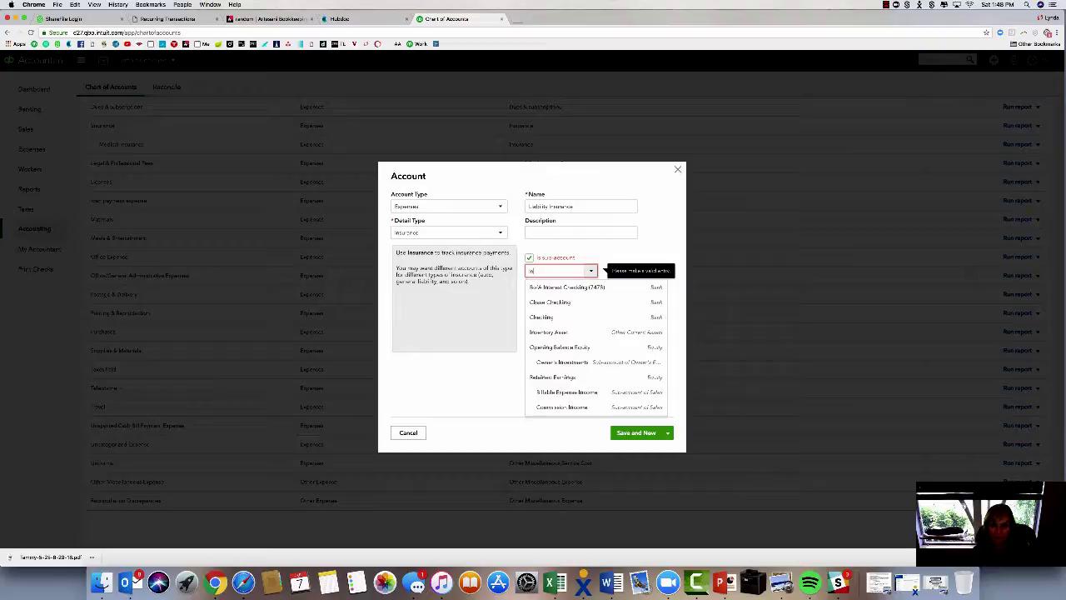
type("s")
left_click(542, 287)
left_click(637, 432)
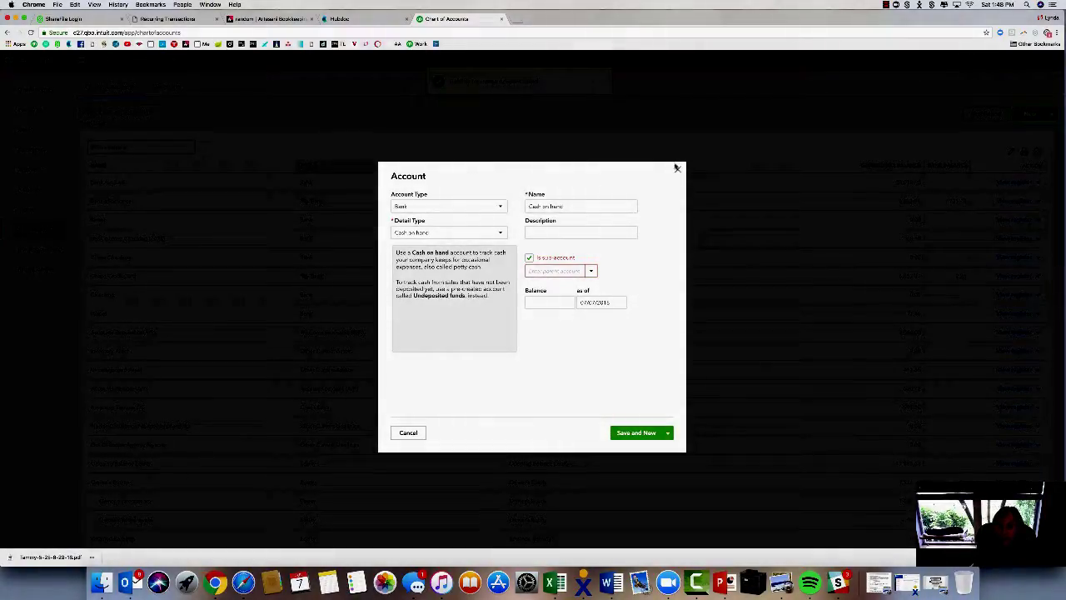
left_click(677, 169)
Step: Delete the loan payment expense account listed below Licenses and confirm the deletion
scroll(218, 366, "down", 6)
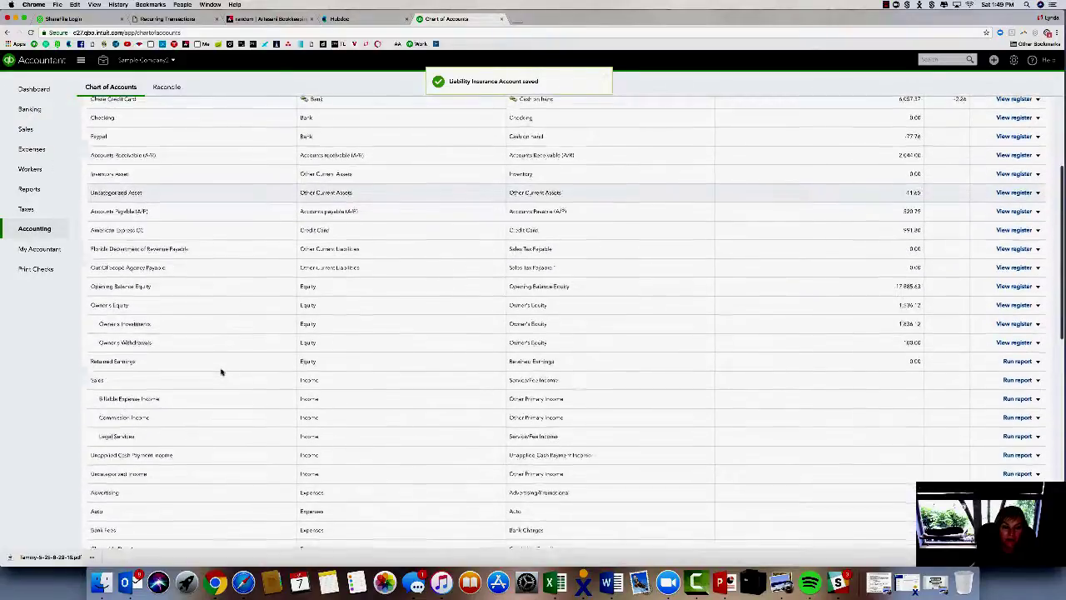
scroll(221, 371, "down", 3)
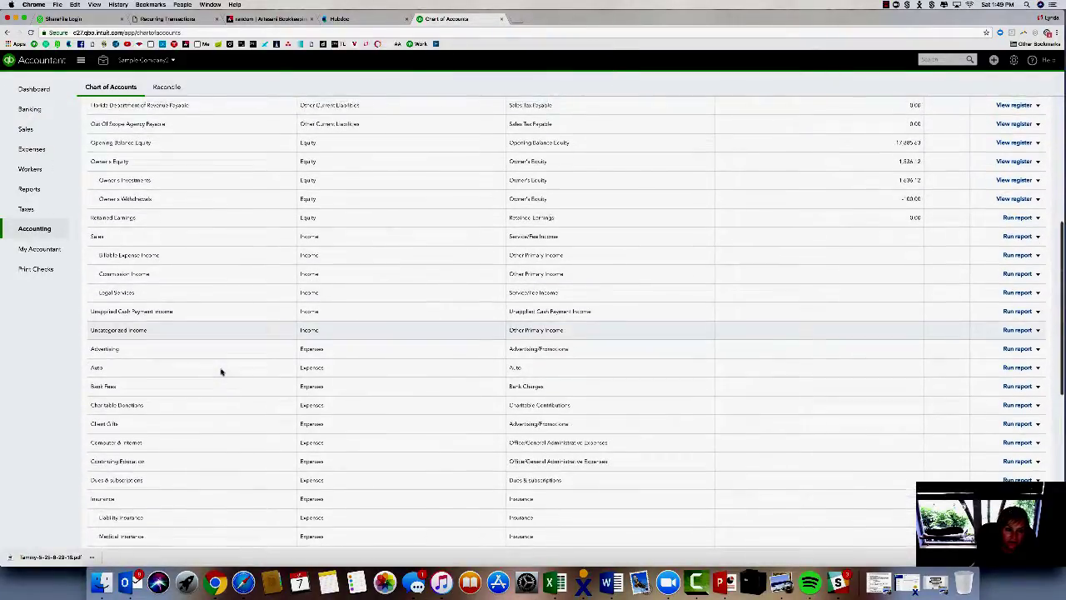
scroll(221, 371, "down", 2)
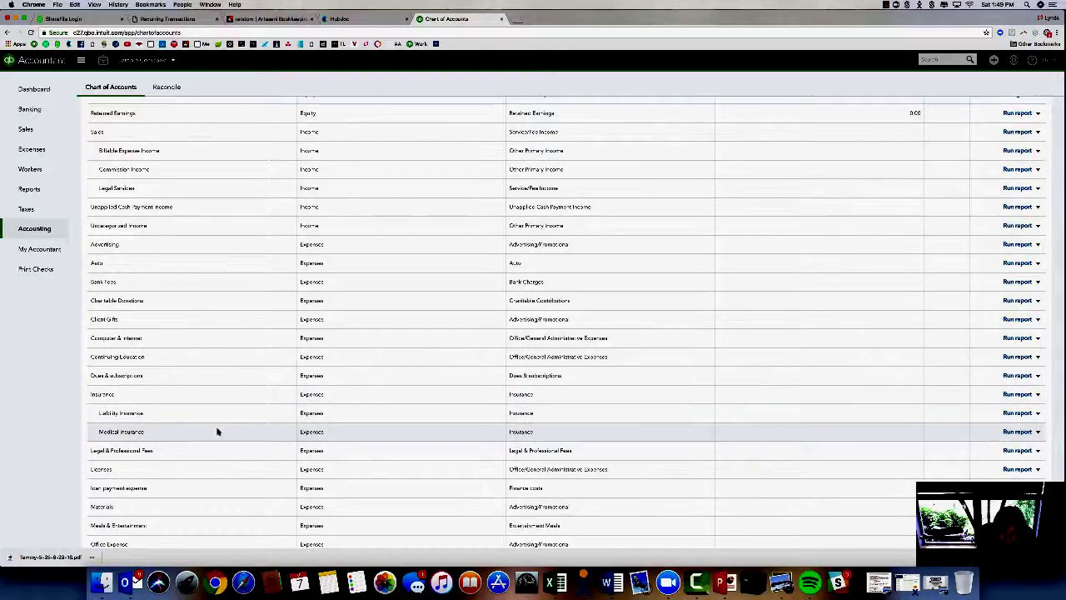
scroll(216, 430, "down", 1)
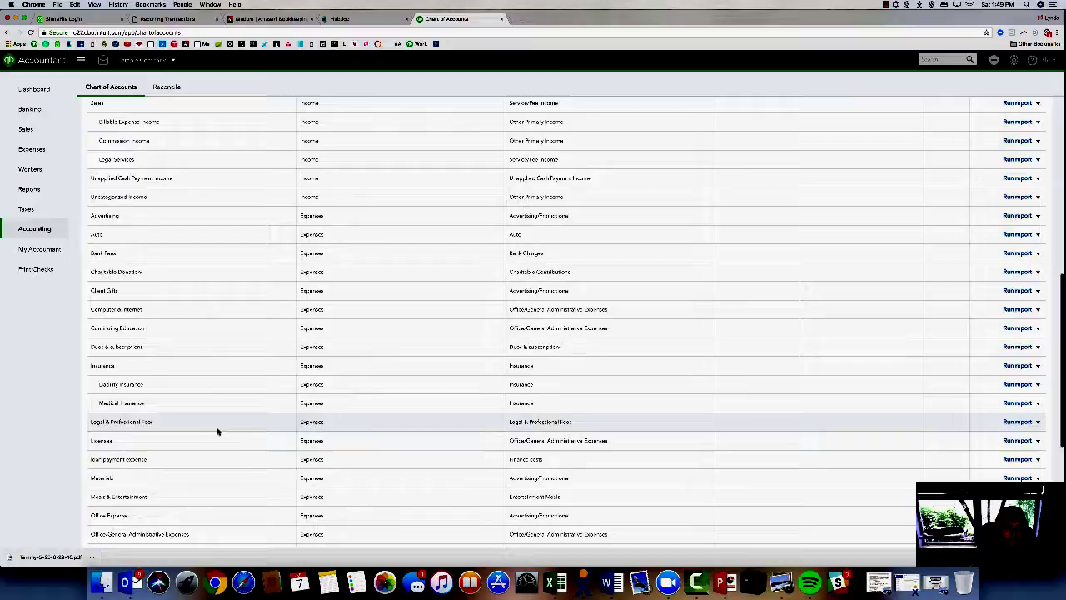
scroll(357, 437, "down", 1)
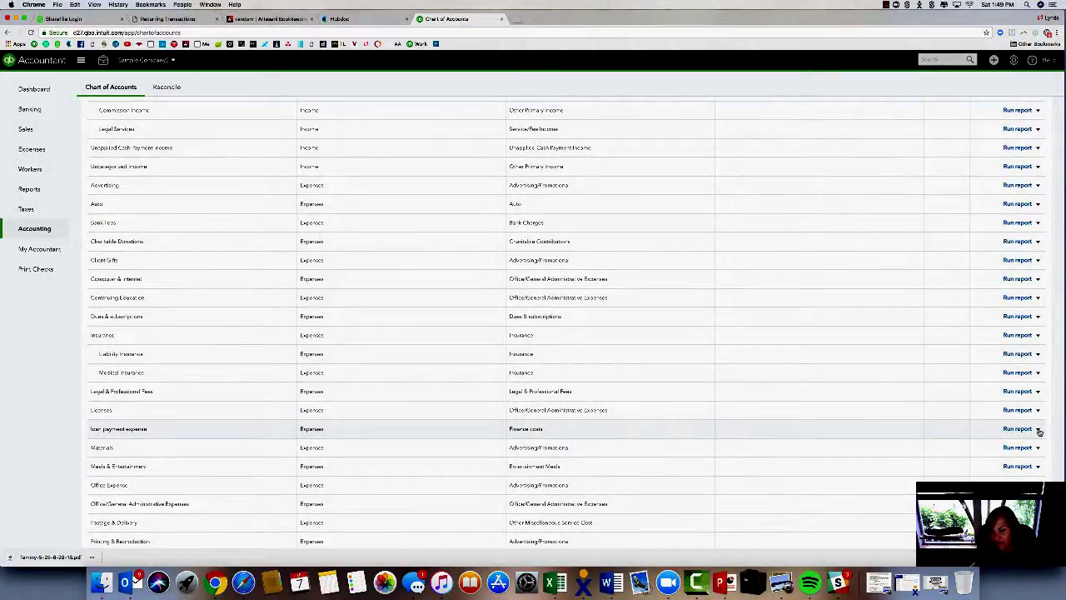
left_click(1038, 430)
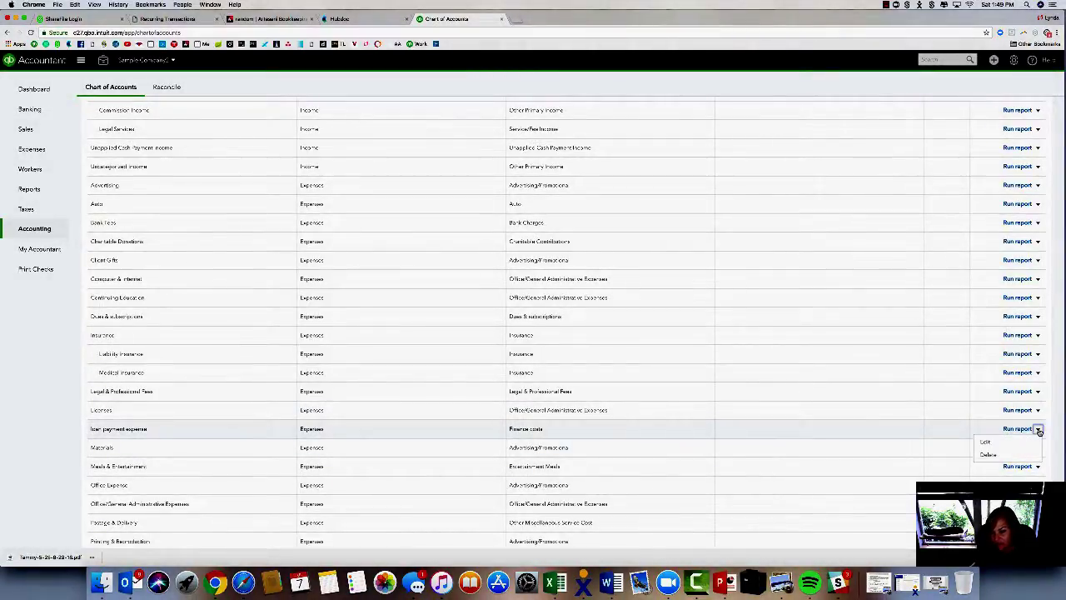
left_click(990, 455)
left_click(577, 325)
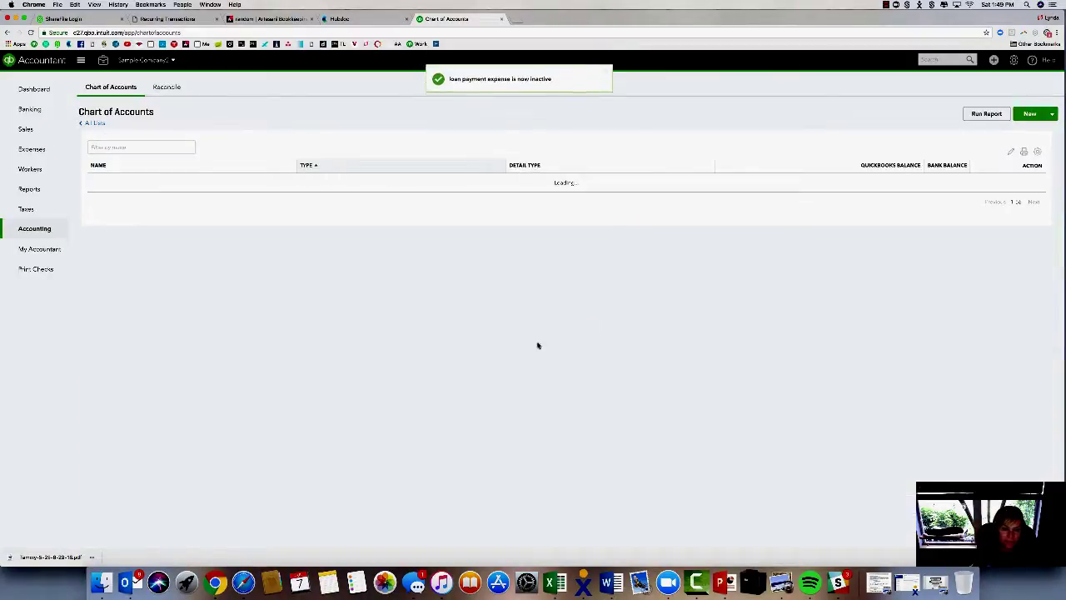
Step: Rename the Meals & Entertainment expense account to "Meals @ 50% deduction", save it, and close the blank account form
scroll(320, 432, "down", 10)
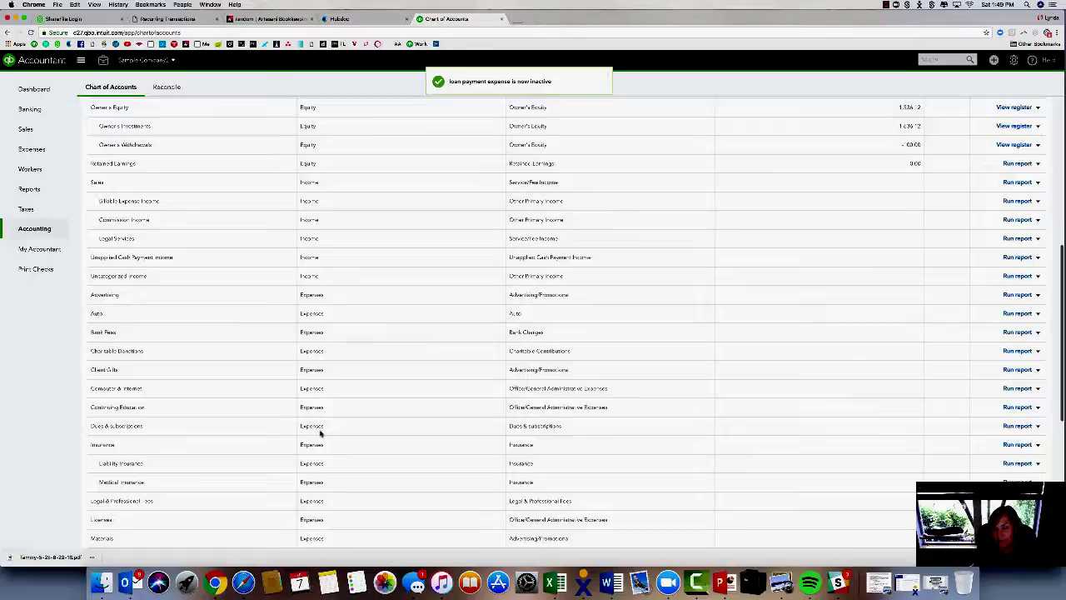
scroll(320, 432, "down", 2)
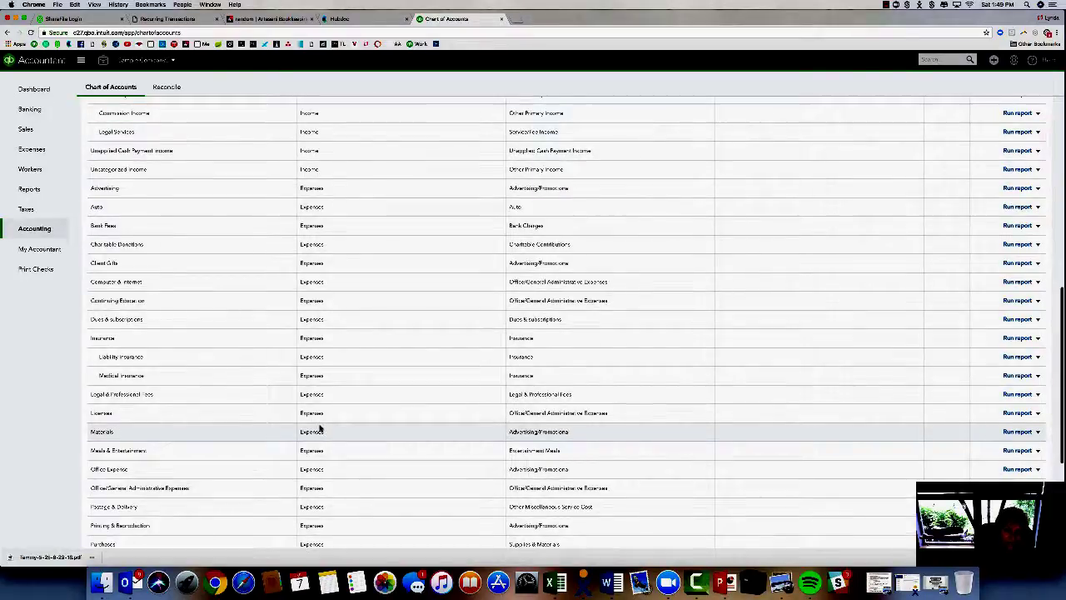
scroll(358, 427, "up", 1)
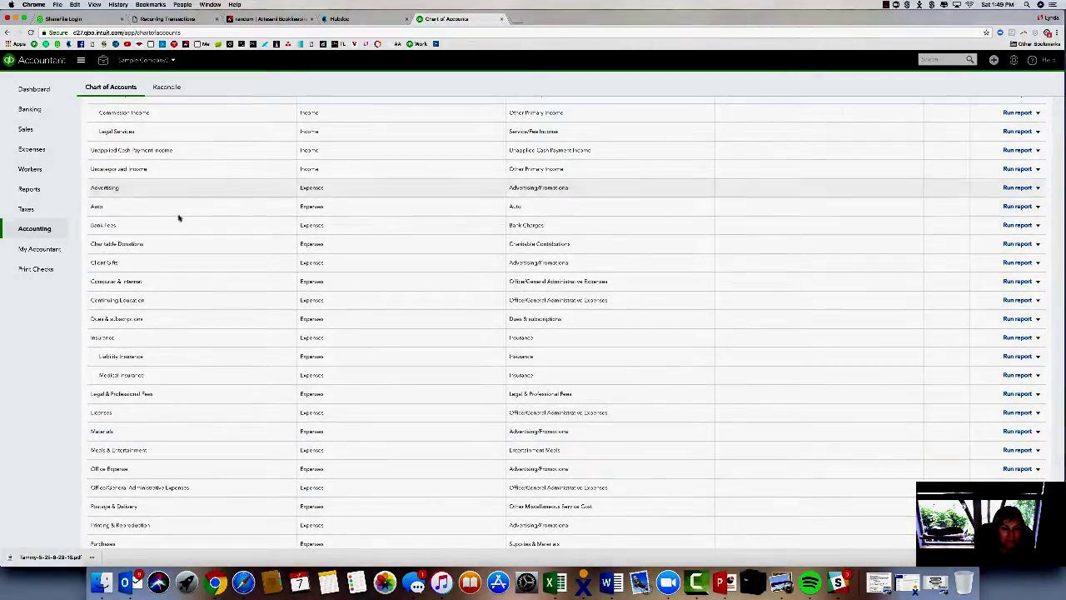
left_click(1037, 452)
left_click(987, 464)
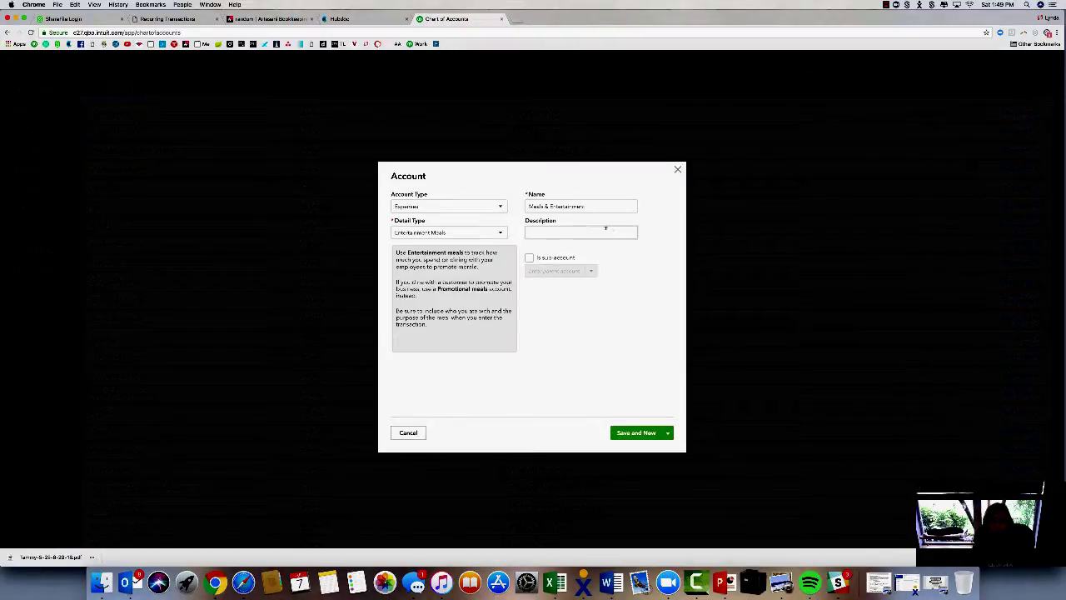
left_click_drag(549, 206, 545, 206)
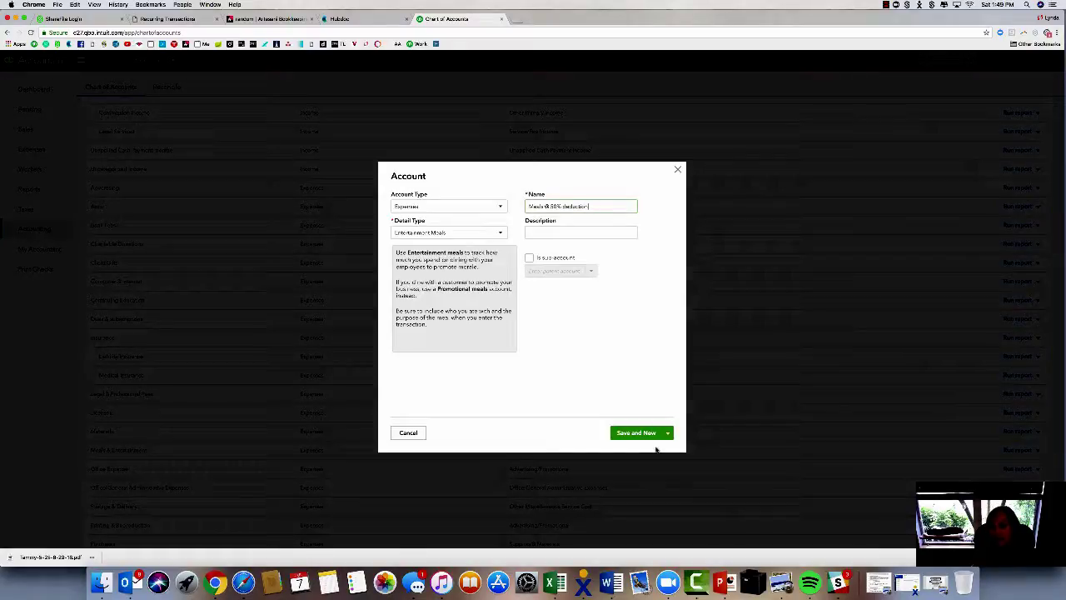
left_click(654, 435)
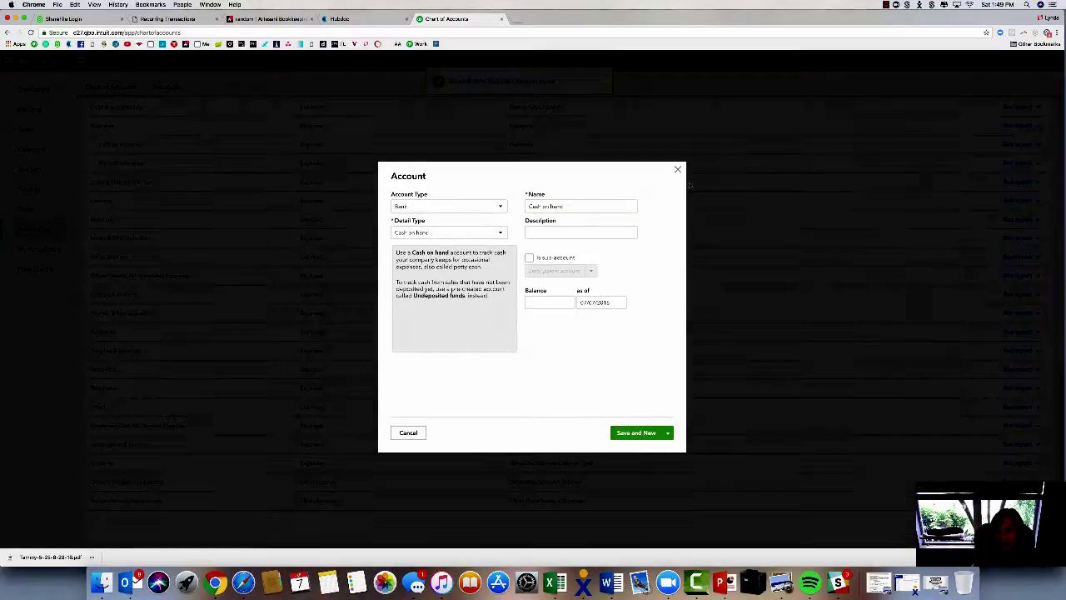
left_click(678, 170)
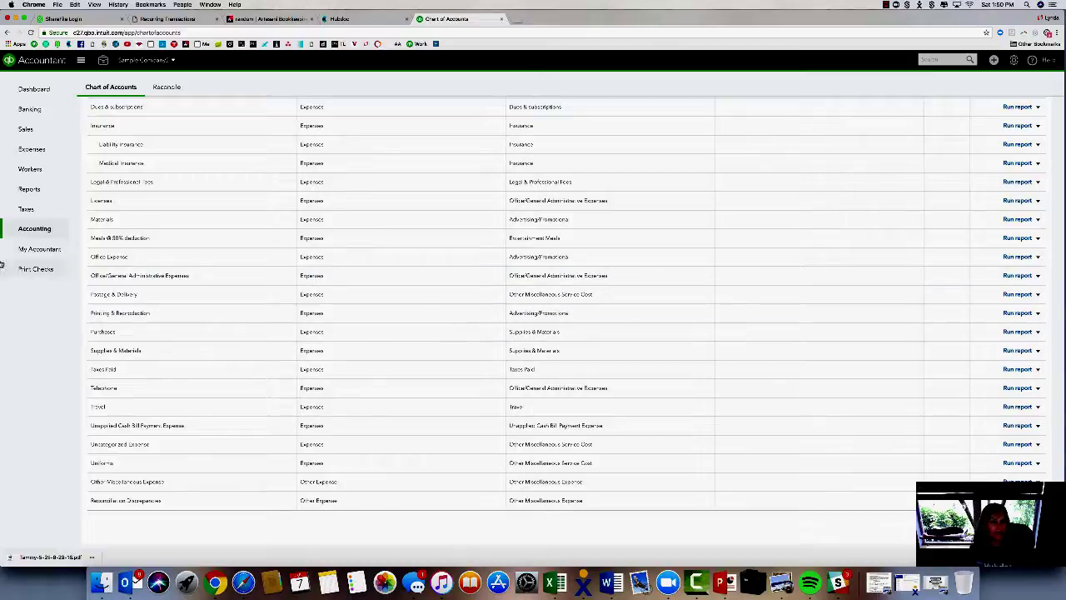
Step: Delete the Office/General Administrative Expenses account and confirm the deletion
left_click(1034, 278)
left_click(990, 301)
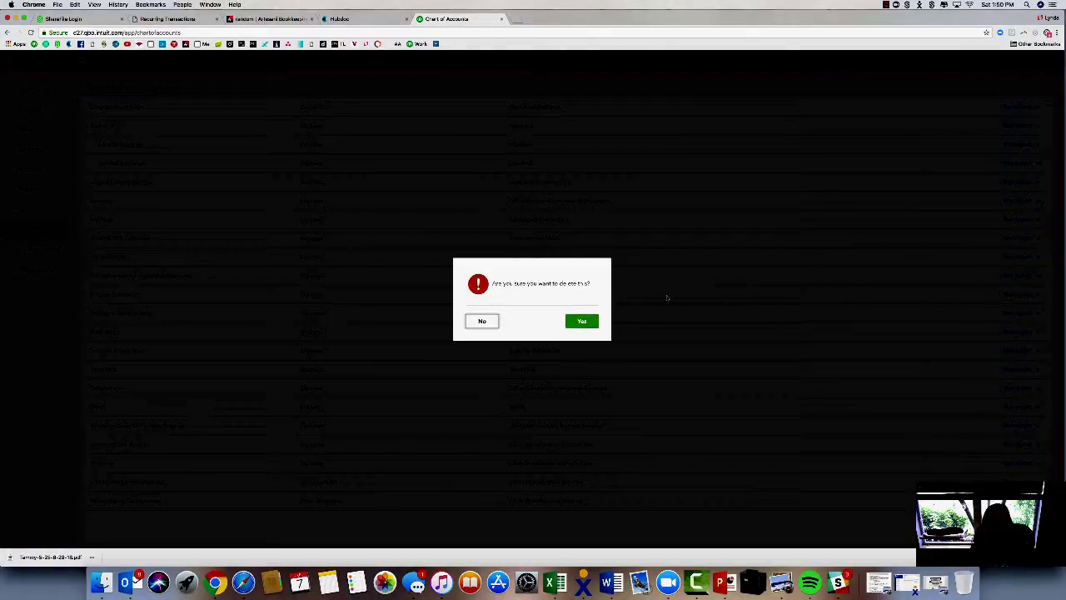
left_click(595, 322)
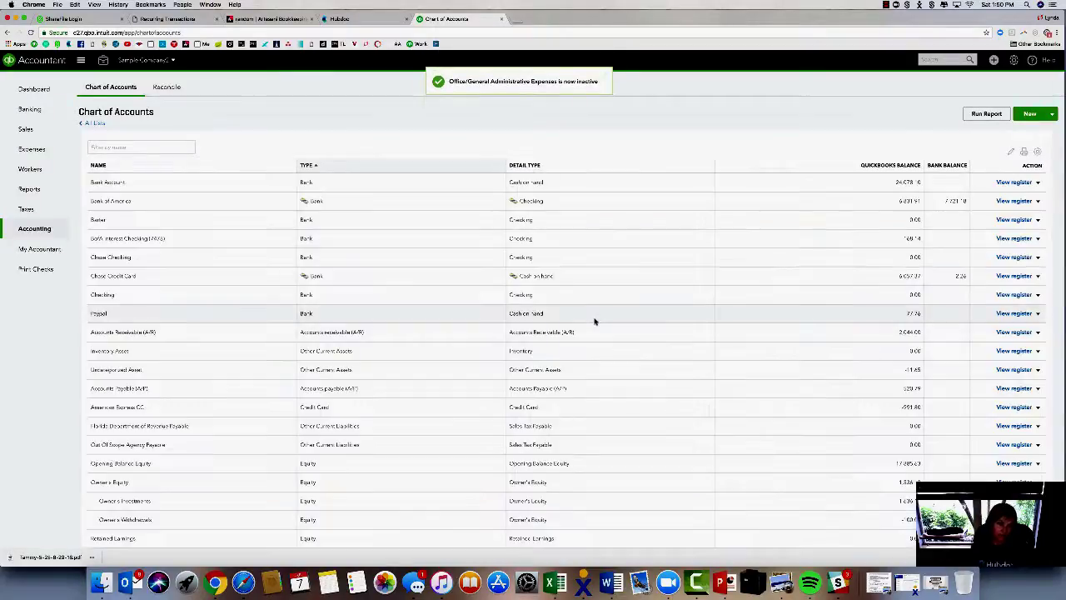
Step: Delete the Purchases expense account from the chart of accounts and confirm the deletion
scroll(588, 431, "down", 15)
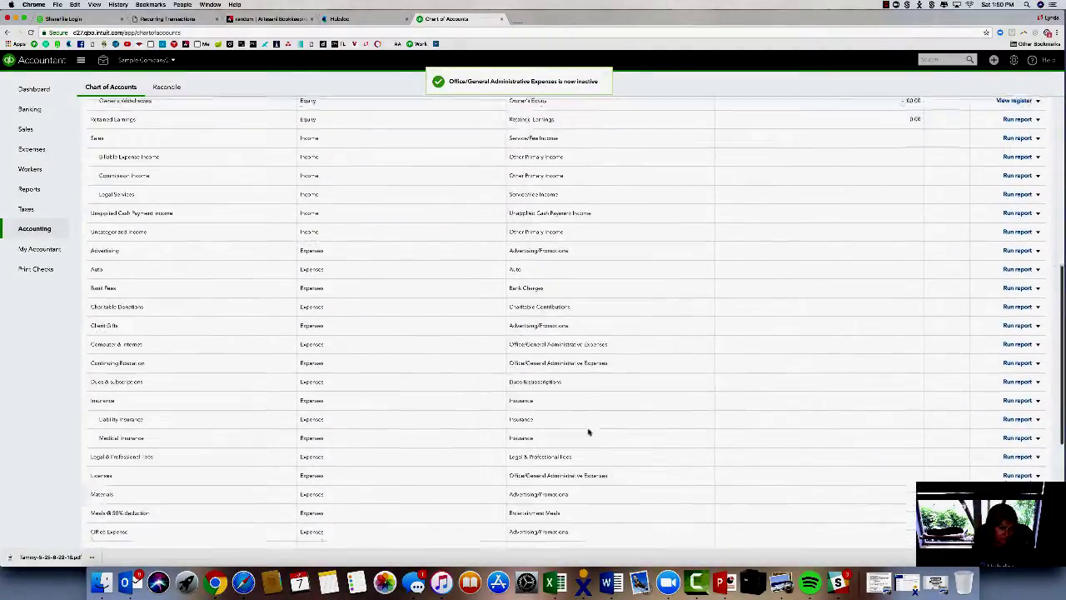
scroll(588, 431, "down", 3)
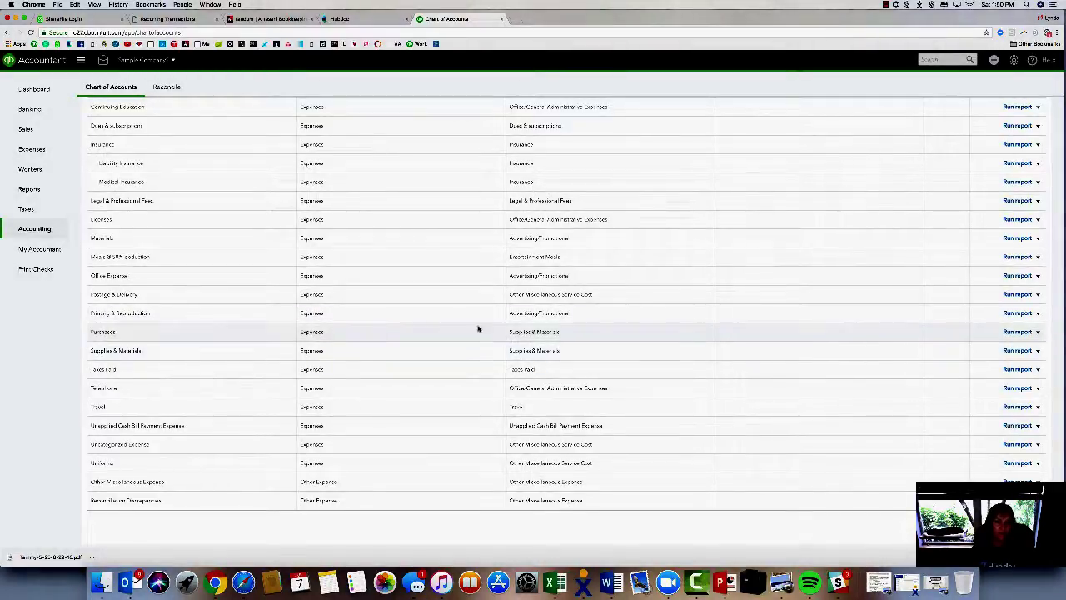
left_click(1038, 331)
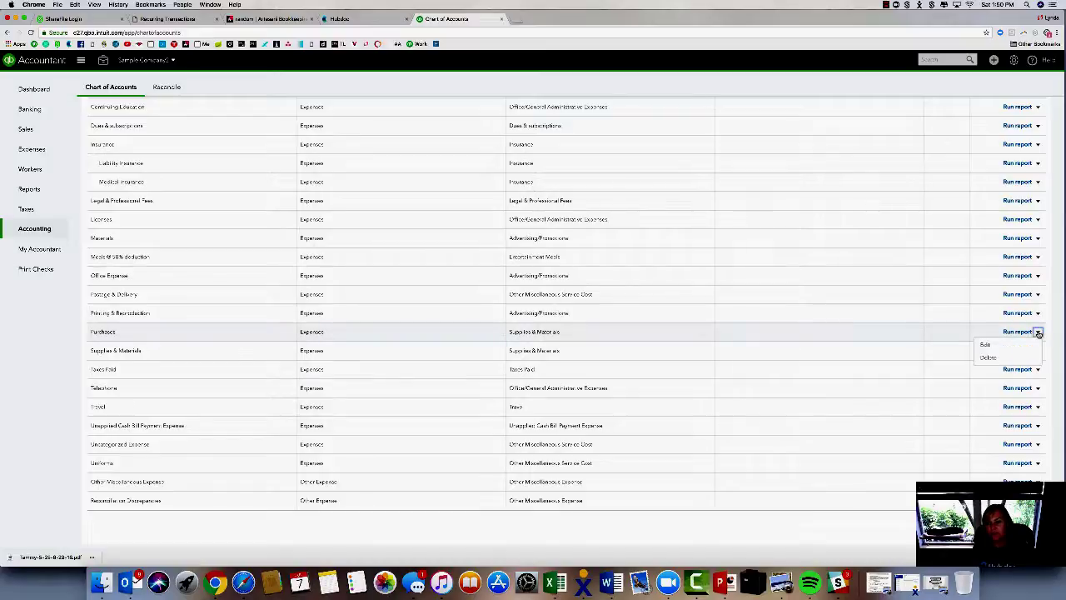
left_click(989, 357)
left_click(581, 321)
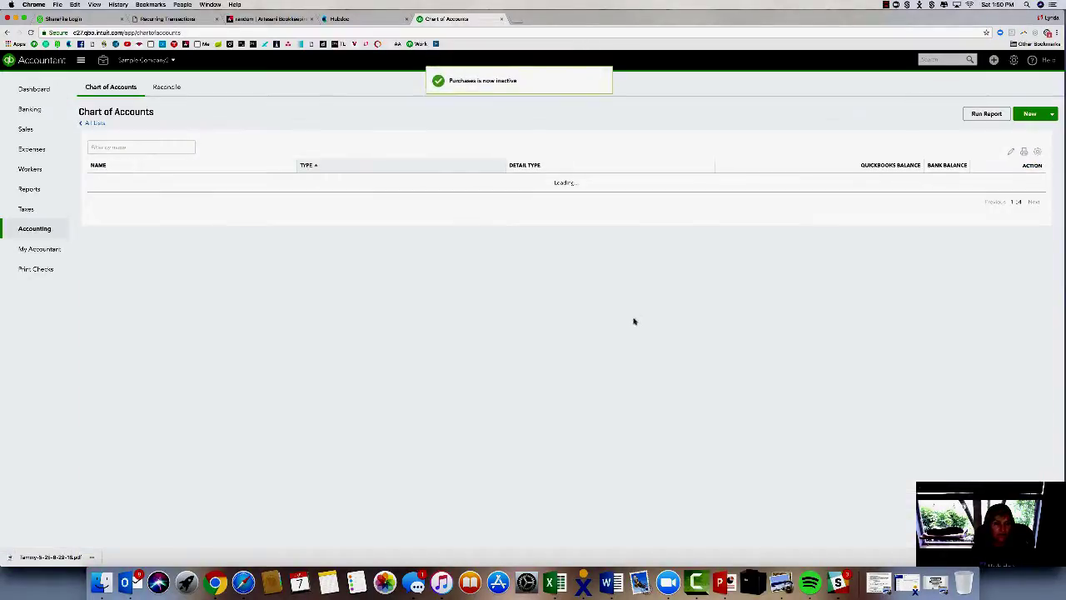
Step: Delete the Materials expense account listed below Licenses and confirm the deletion
scroll(697, 357, "down", 10)
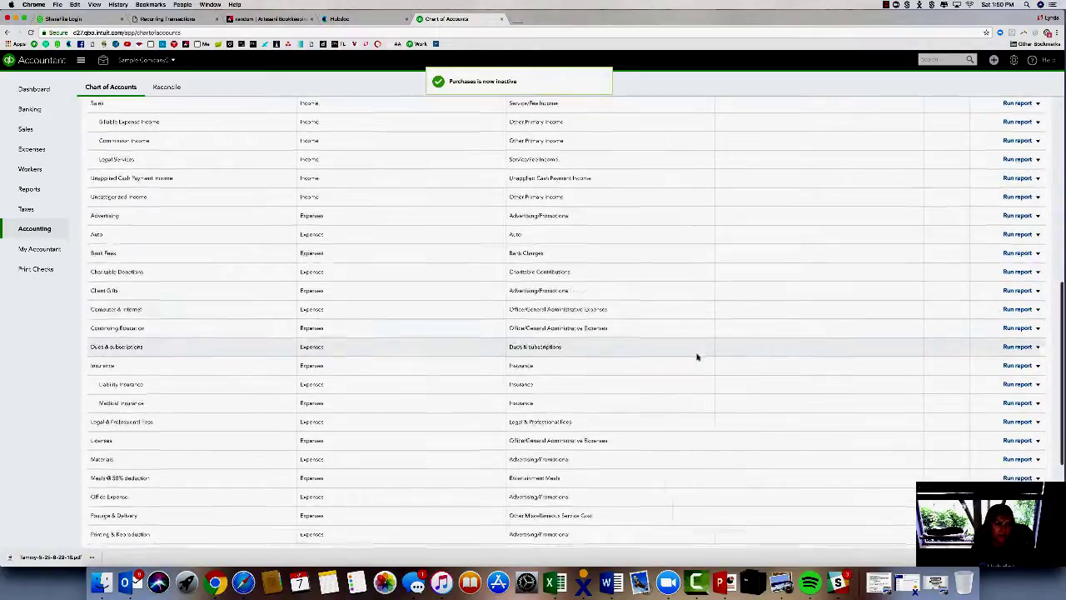
scroll(697, 357, "down", 5)
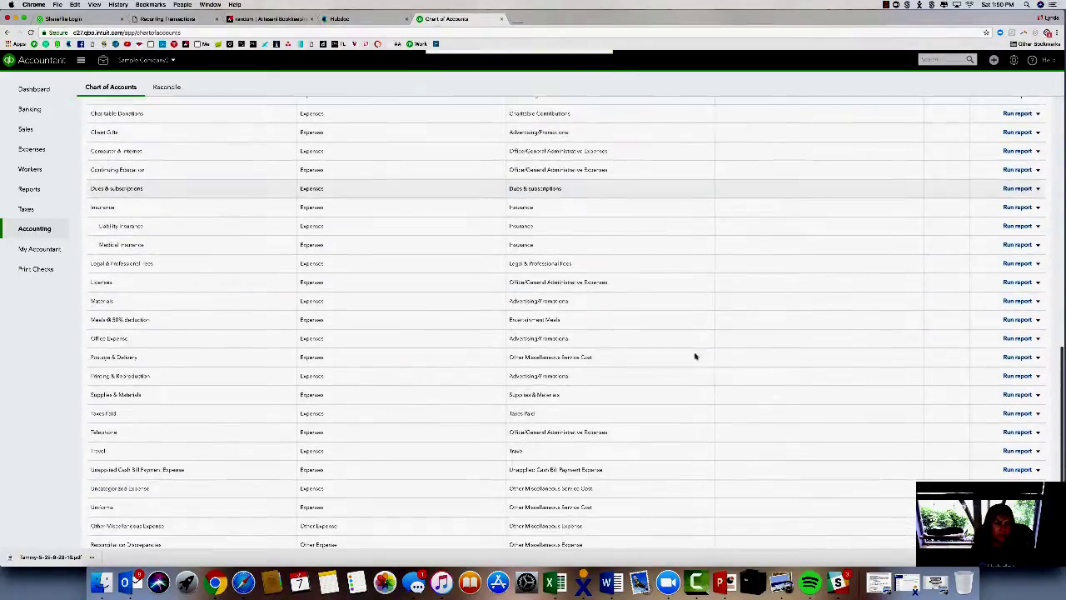
left_click(1036, 303)
left_click(986, 325)
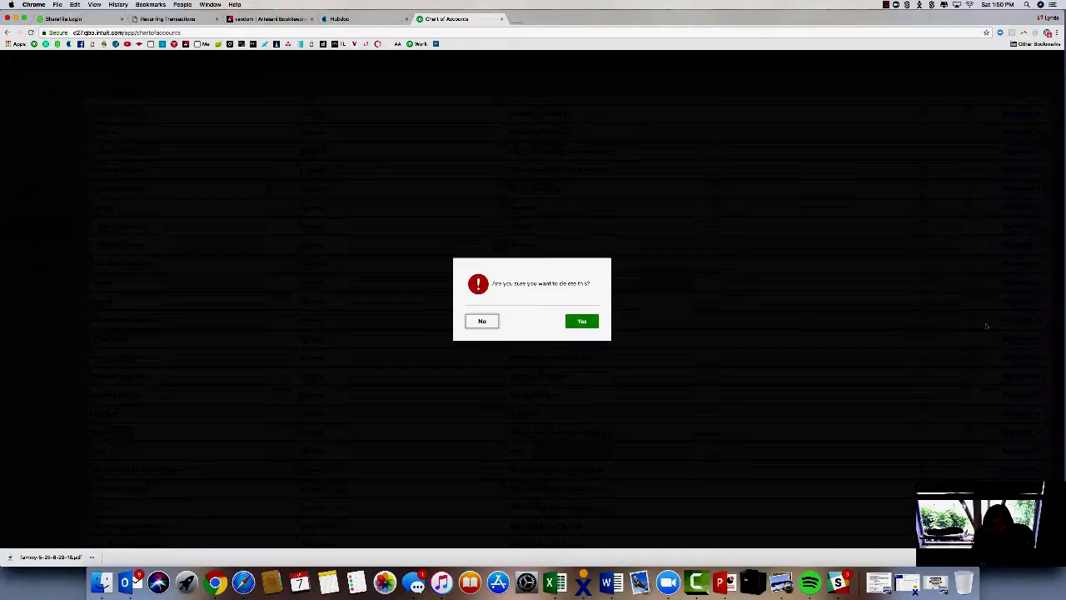
left_click(581, 321)
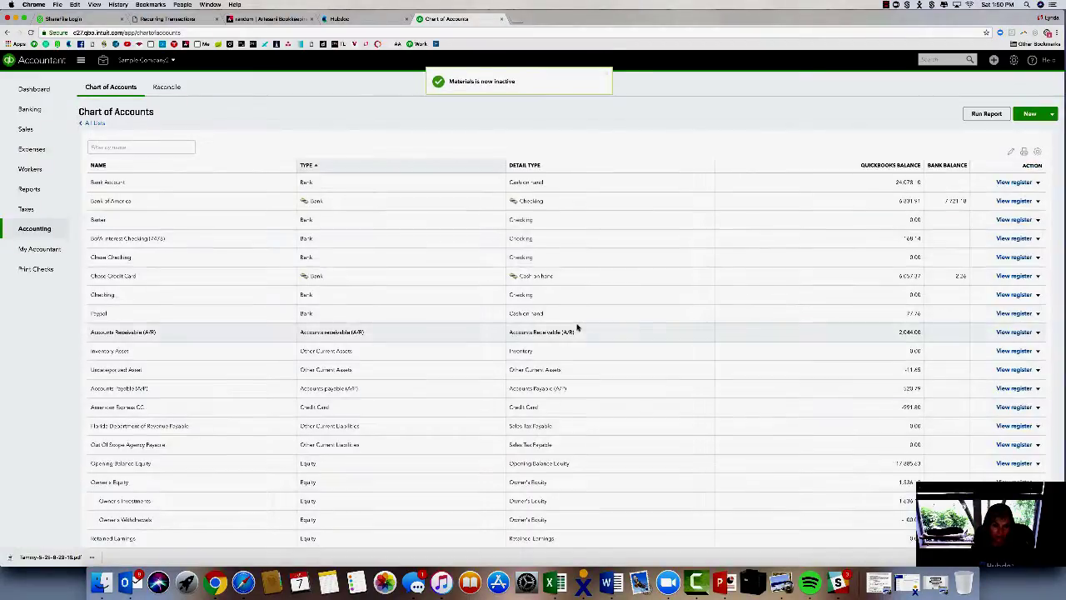
Step: Rename the Licenses expense account to "Licenses & Fees", save it, and close the blank account form
scroll(577, 328, "down", 9)
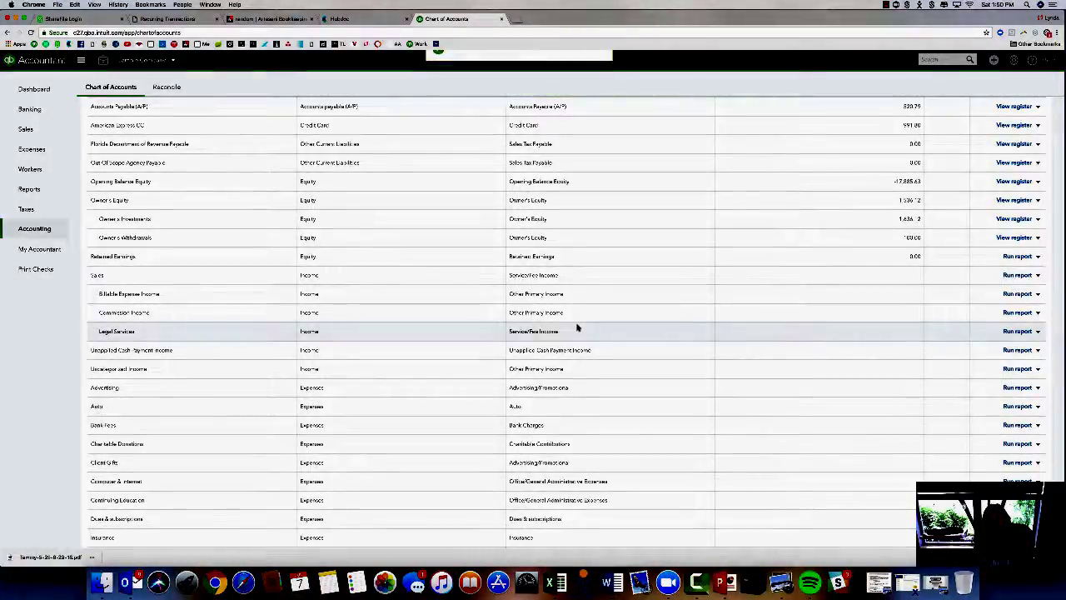
scroll(577, 328, "down", 10)
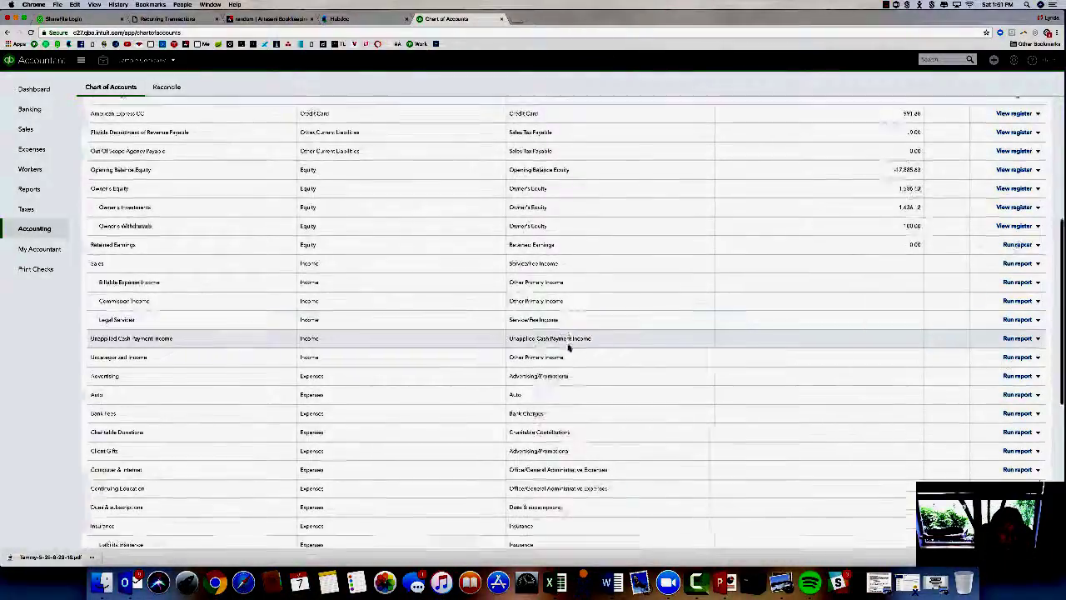
scroll(569, 348, "down", 2)
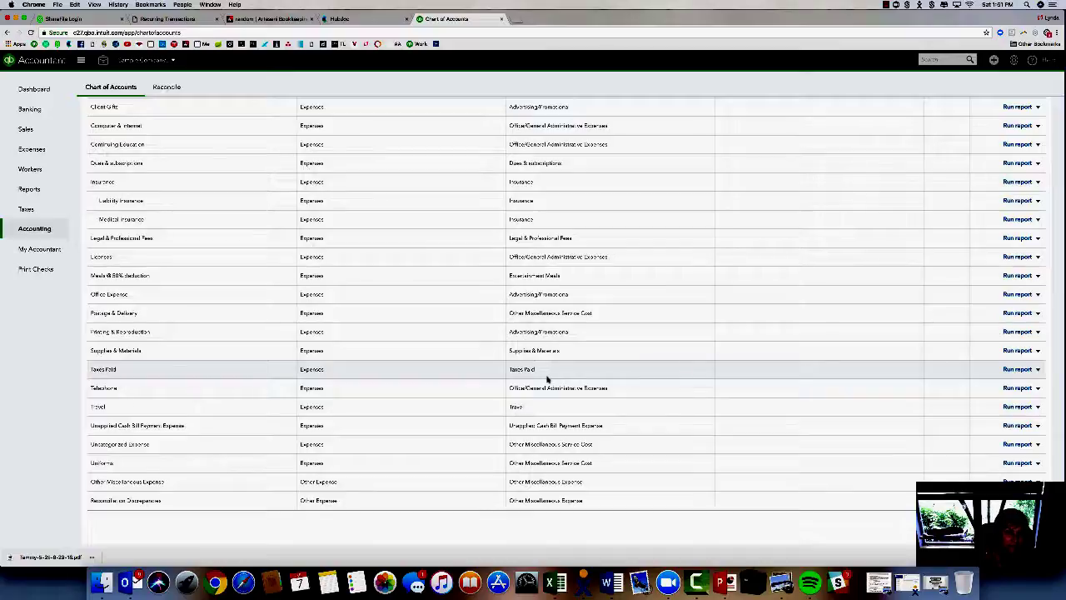
left_click(1037, 258)
left_click(985, 269)
double_click(592, 204)
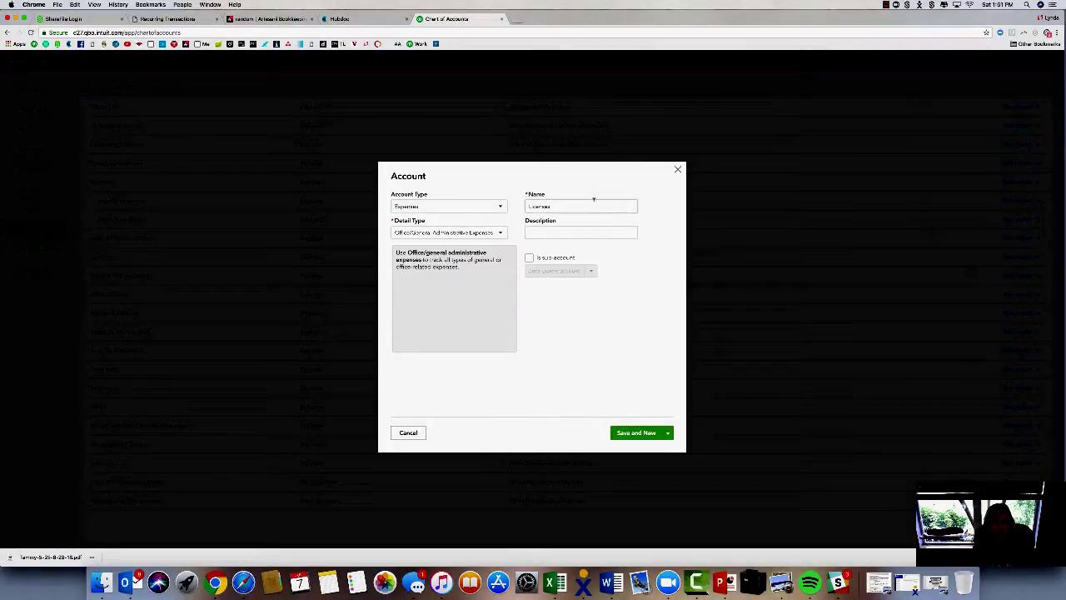
left_click(577, 203)
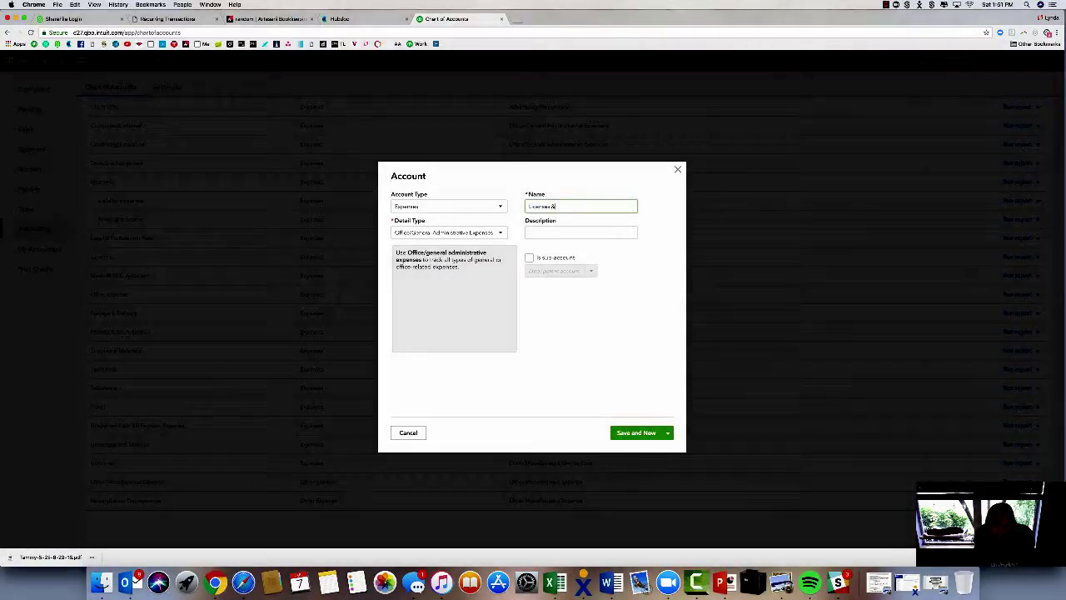
type("& T")
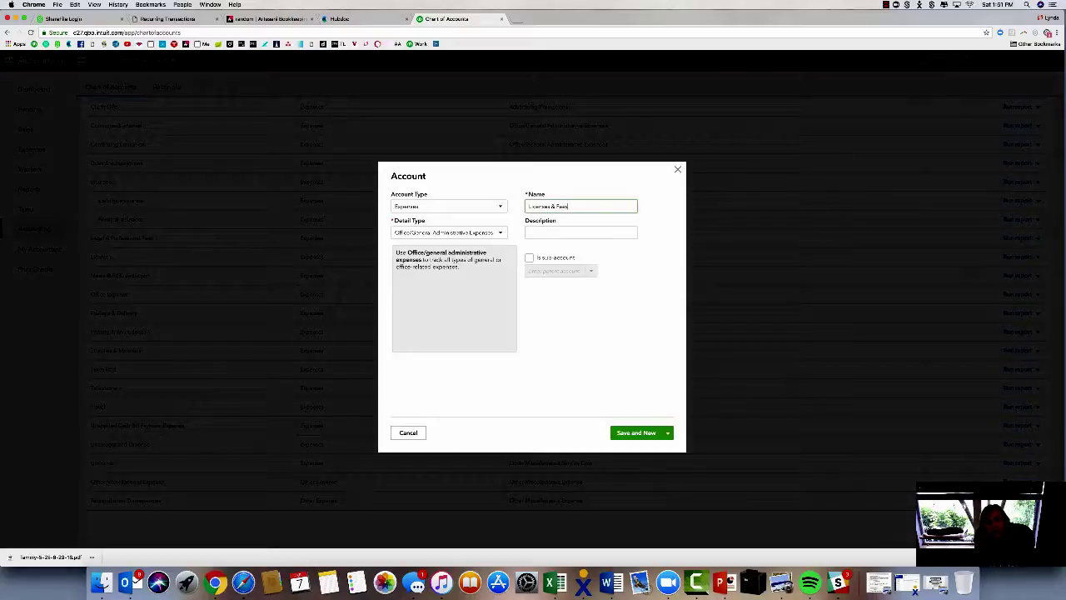
left_click(633, 431)
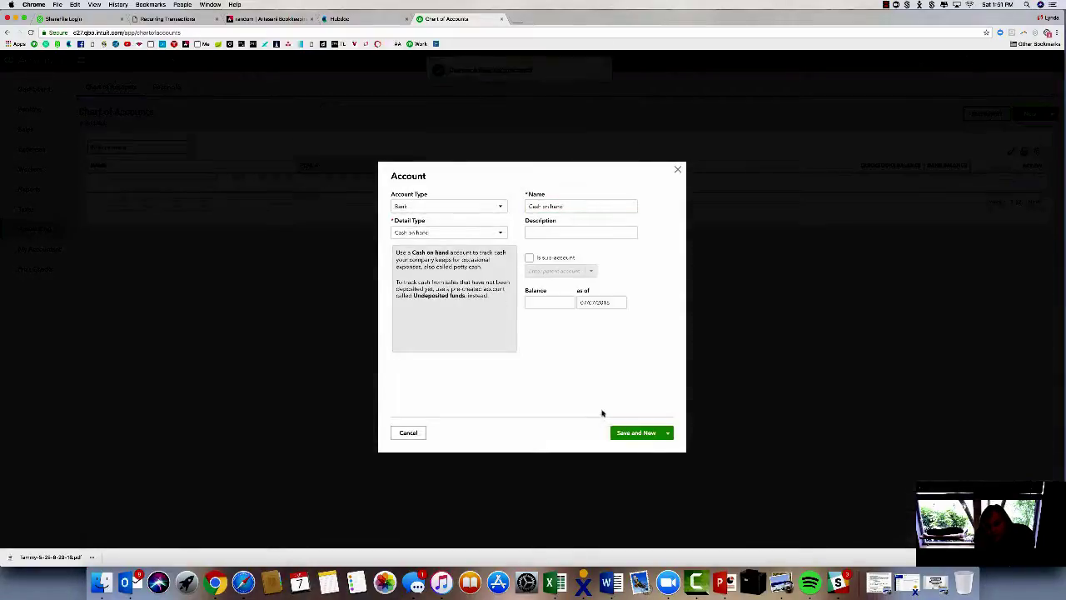
left_click(676, 172)
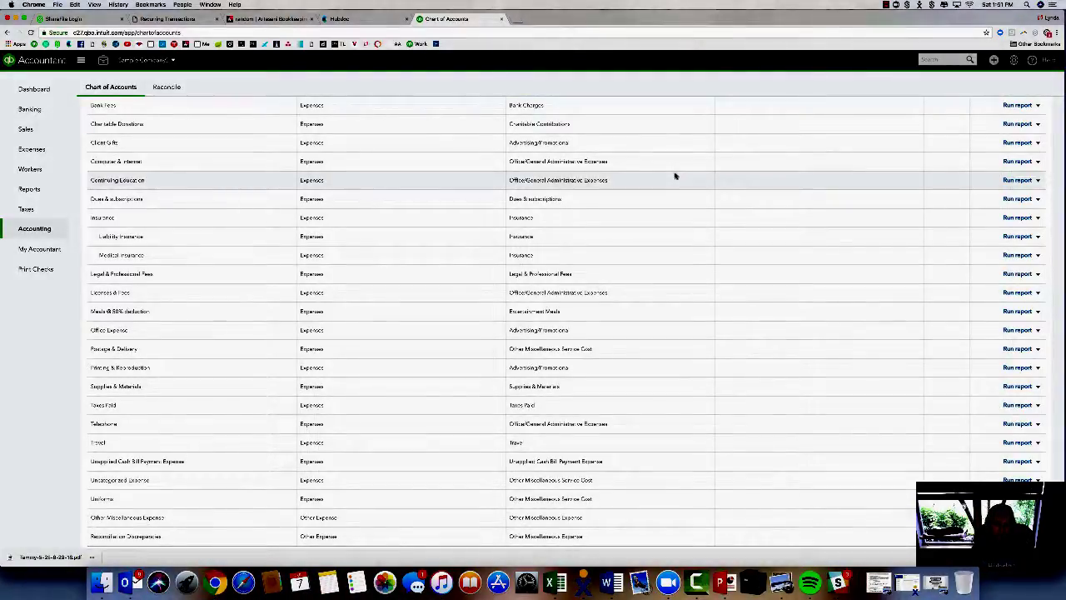
Step: Start creating a new account in the chart of accounts
scroll(549, 308, "down", 2)
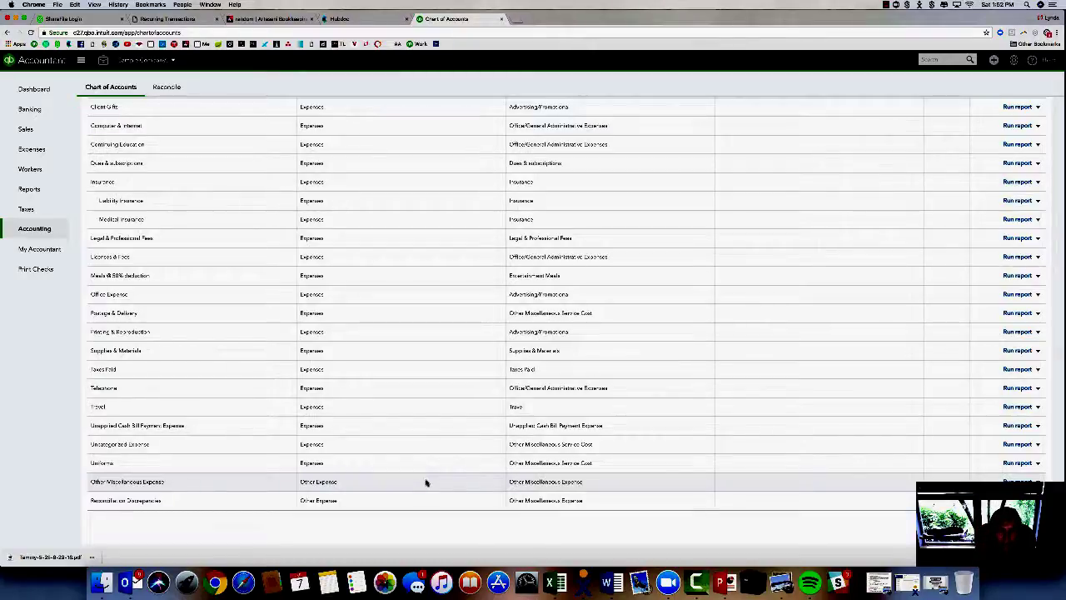
scroll(614, 195, "up", 15)
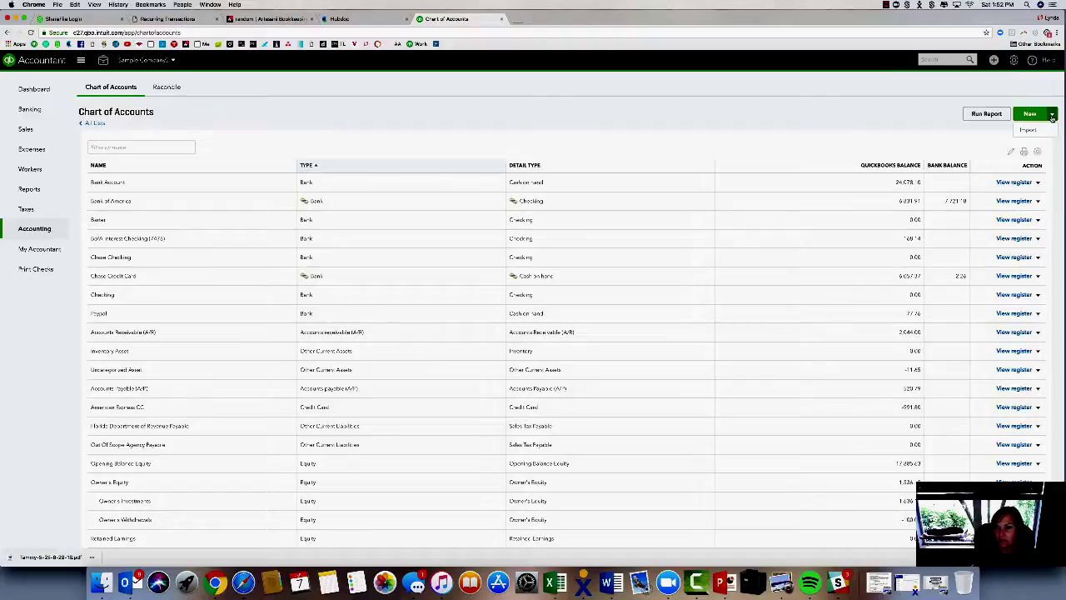
left_click(1031, 115)
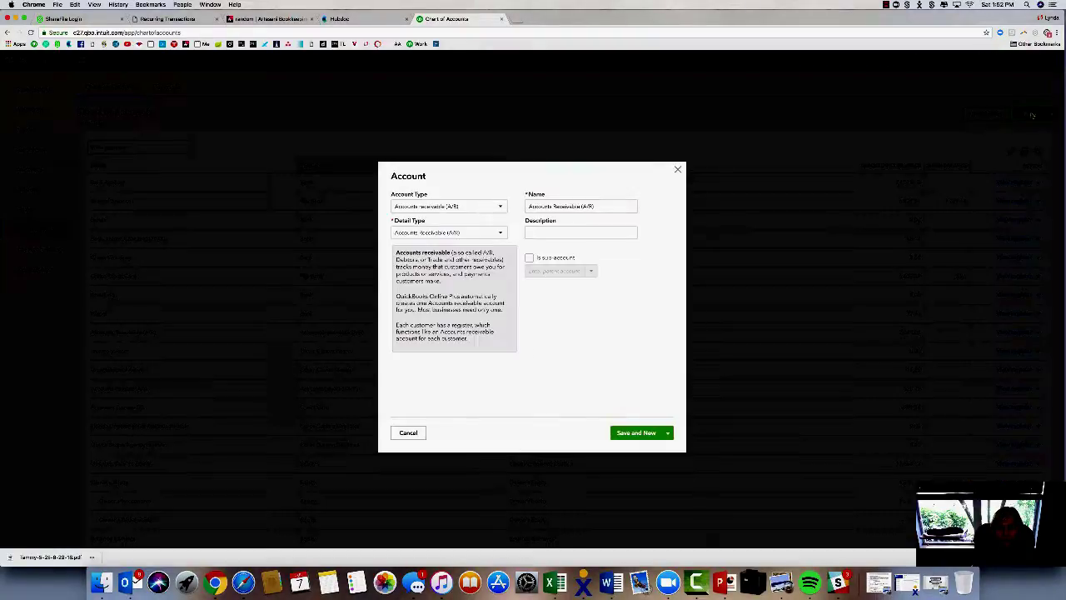
left_click(498, 208)
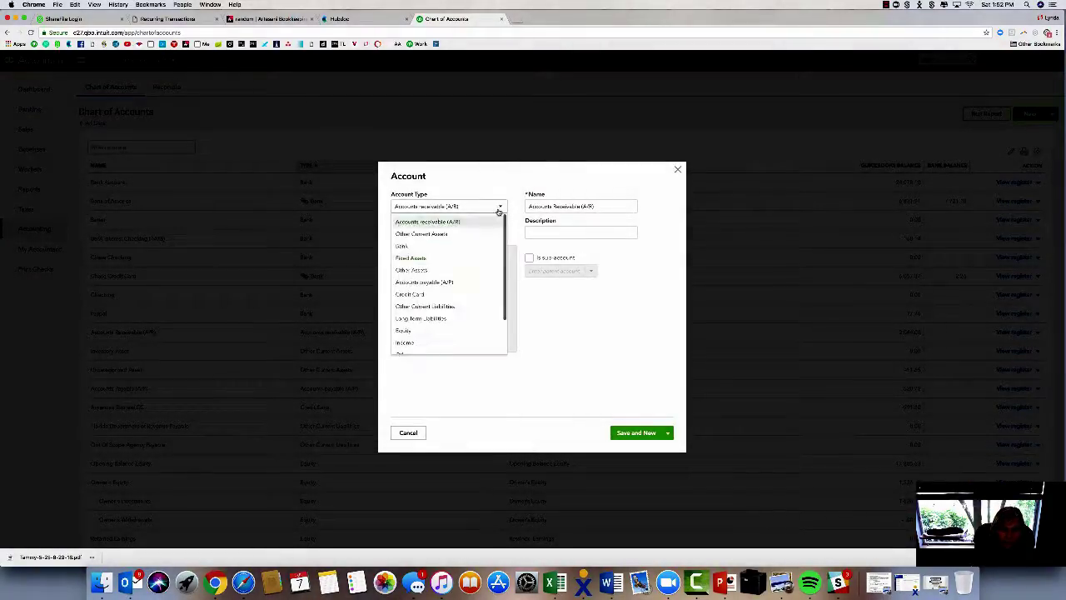
scroll(446, 323, "down", 3)
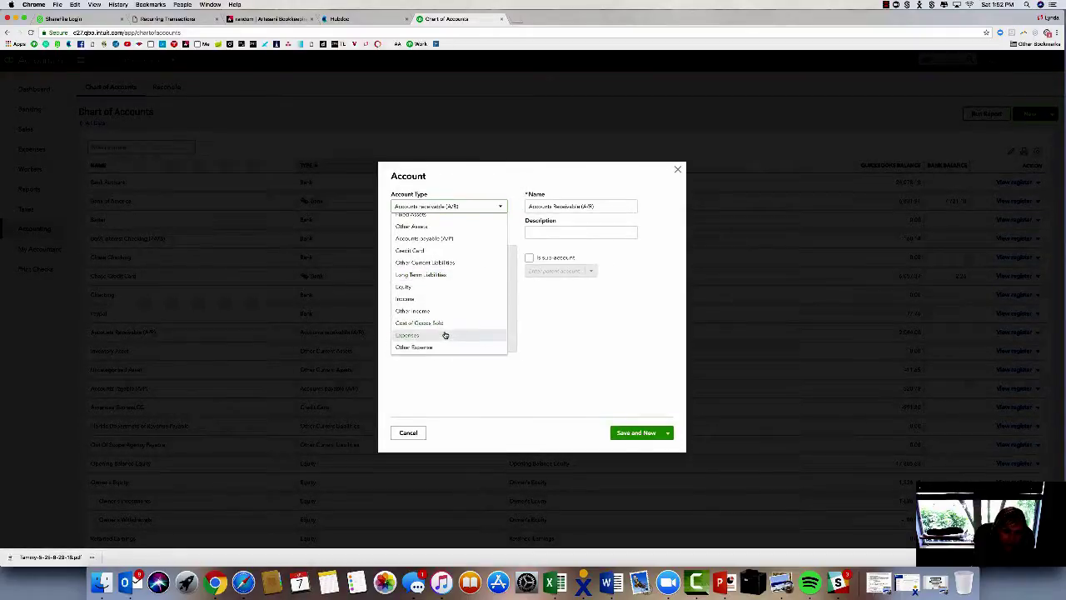
left_click(443, 336)
left_click(501, 234)
scroll(446, 324, "down", 10)
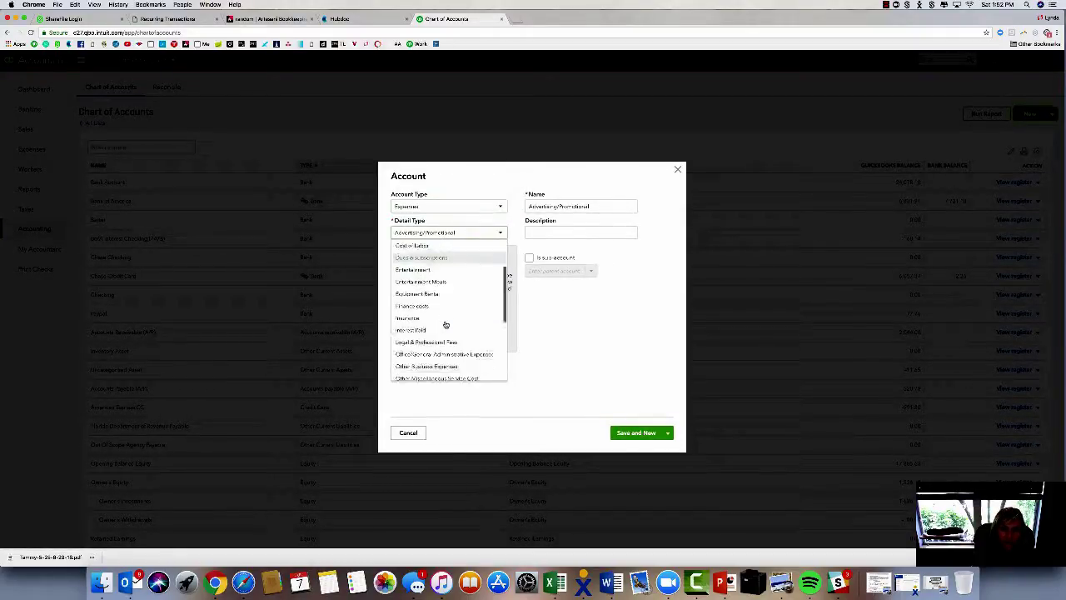
Step: Set the new account's type to Other Expense and its detail type to Other Miscellaneous Expense
left_click(500, 208)
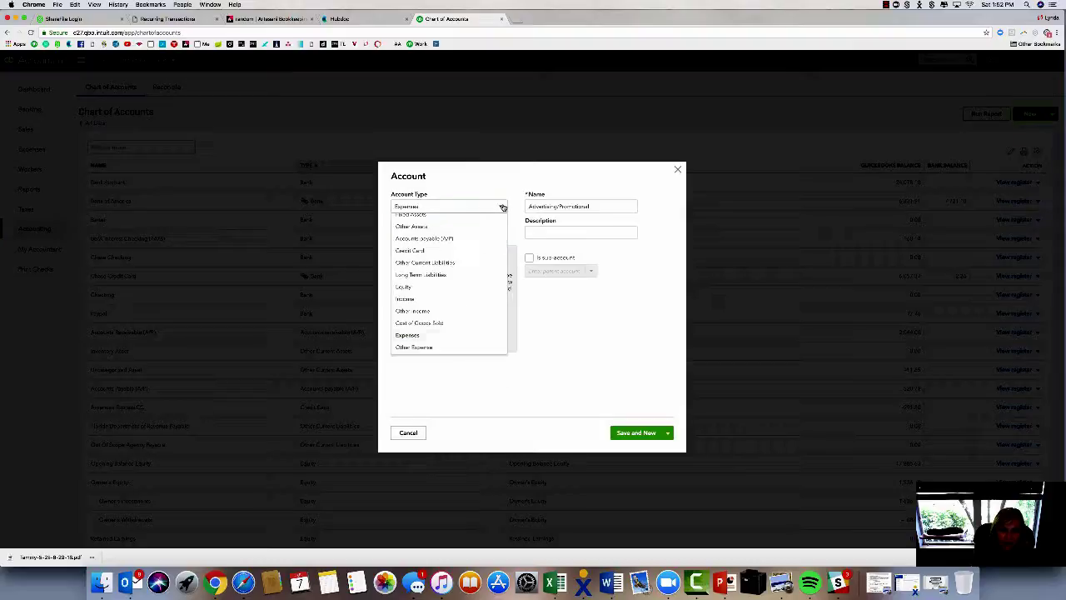
left_click(431, 348)
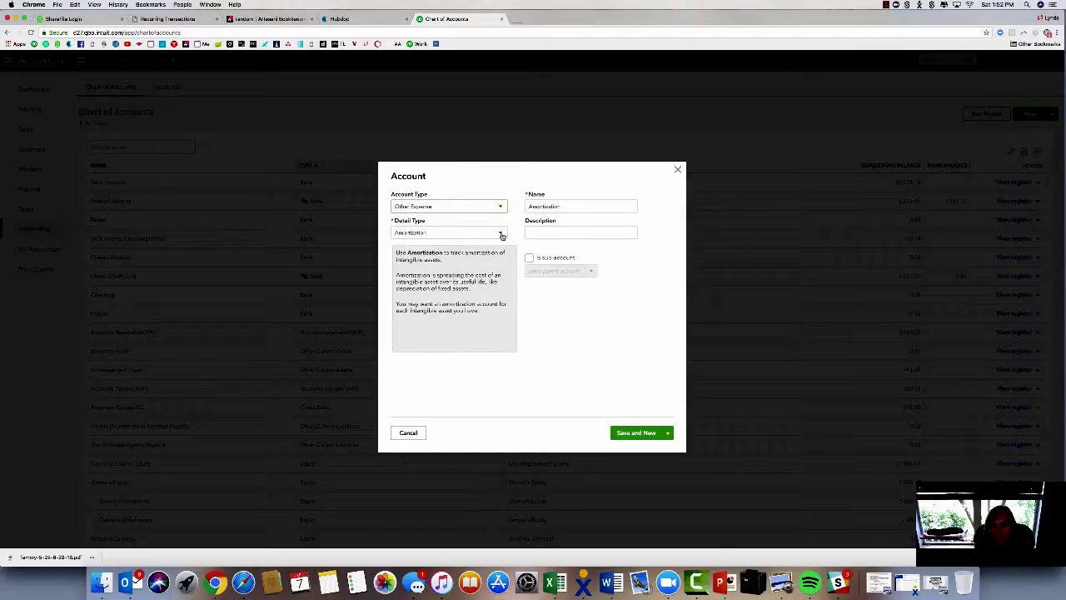
left_click(500, 236)
left_click(433, 341)
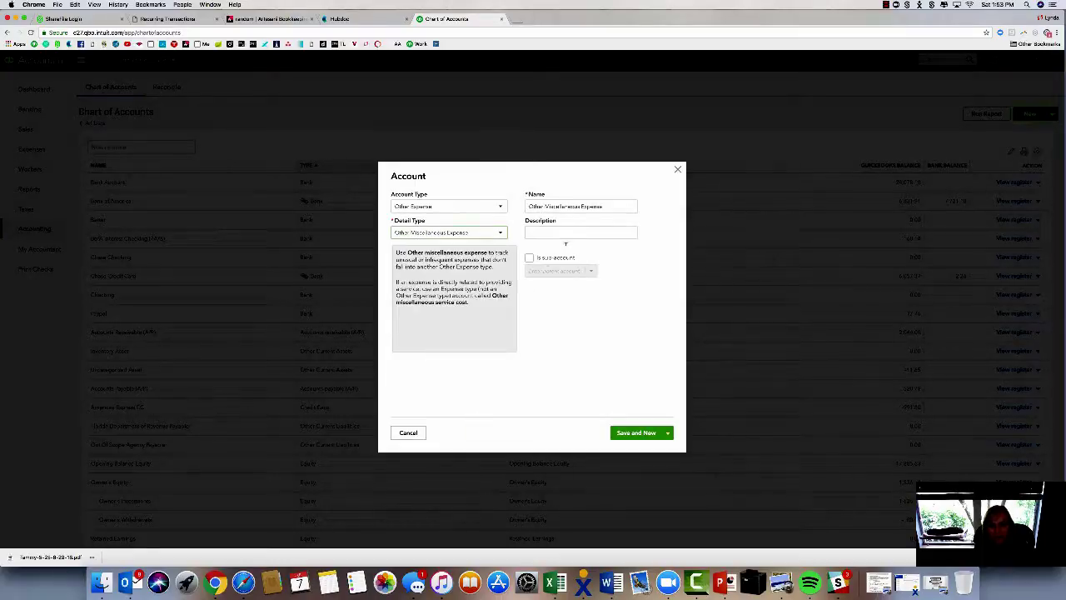
Step: Name the new account "Question Account", save it, and close the blank account form
triple_click(614, 205)
type("Ou")
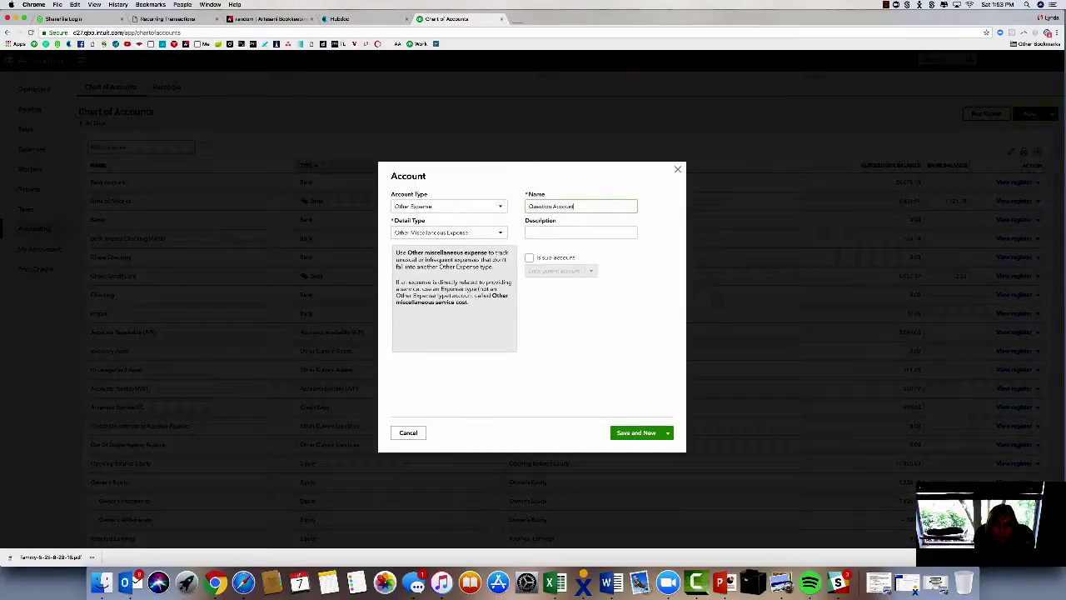
left_click(646, 434)
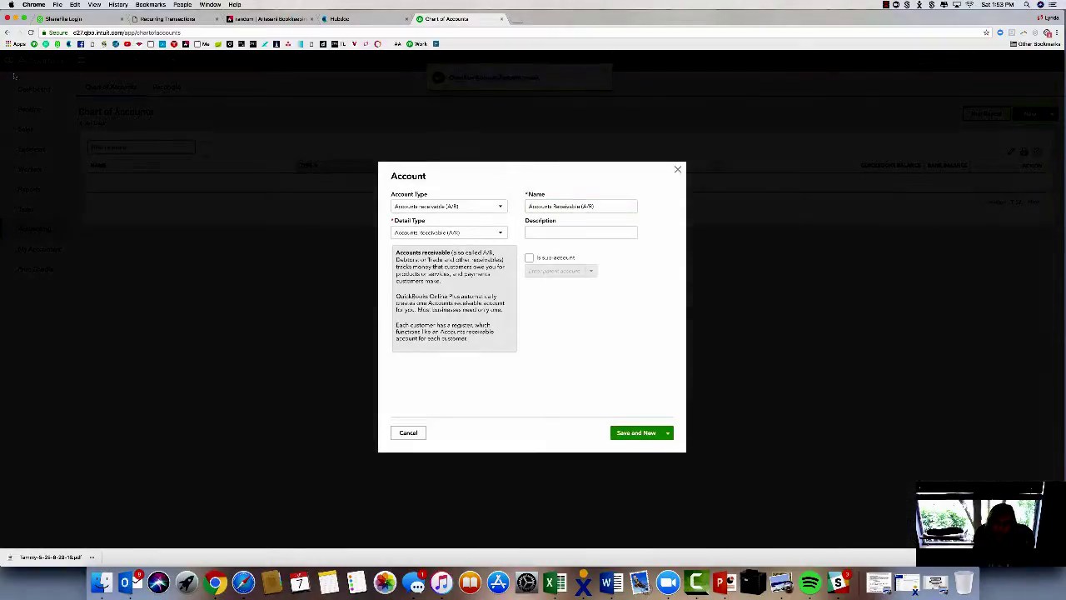
left_click(677, 170)
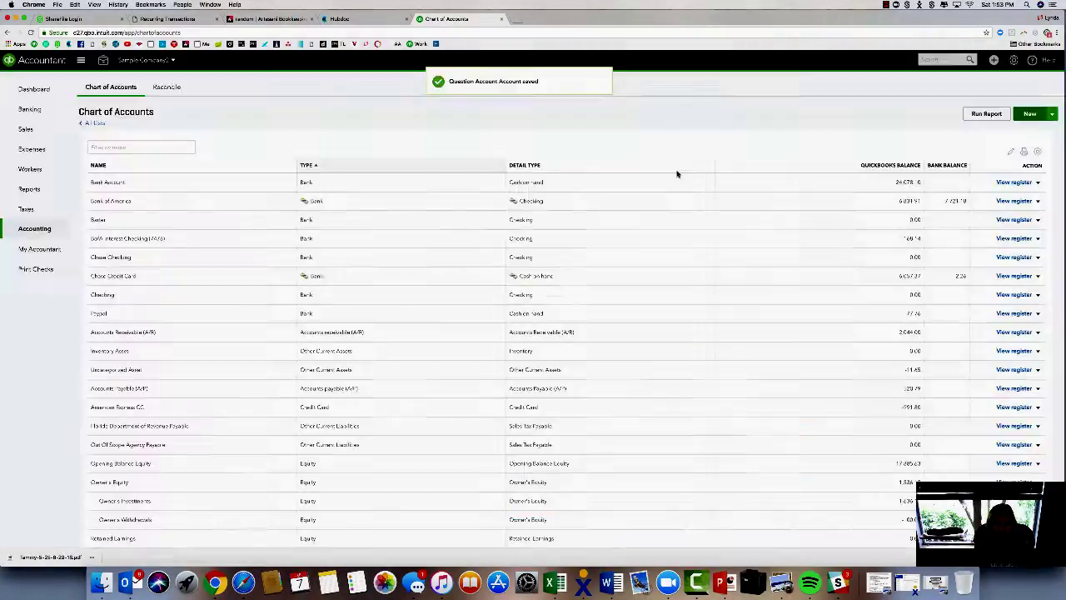
Step: Delete the Other Miscellaneous Expense account from the chart of accounts and confirm the deletion
scroll(476, 343, "down", 3)
scroll(476, 344, "down", 15)
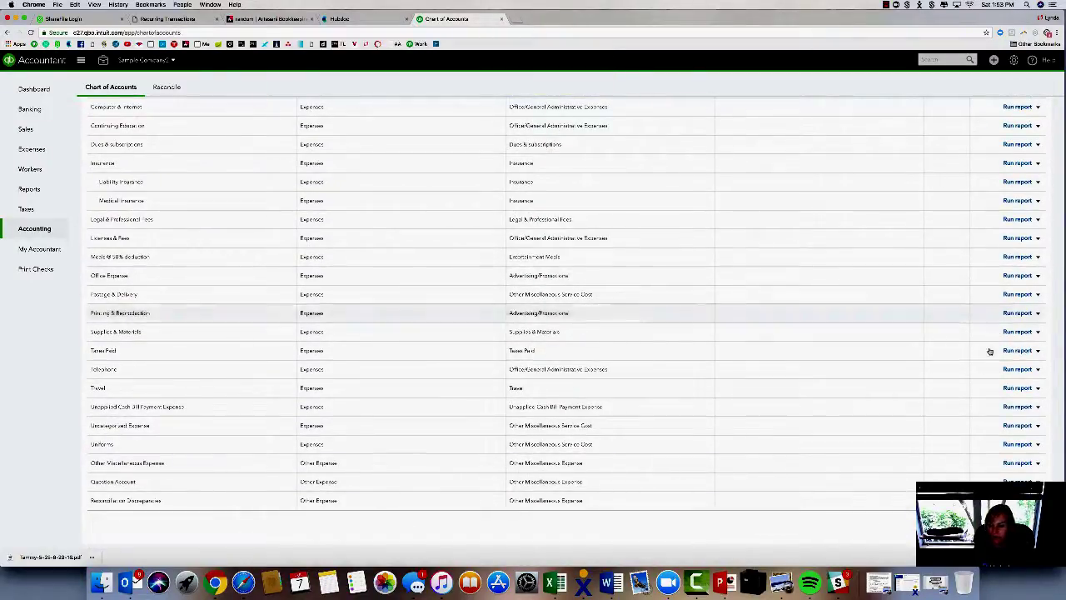
left_click(1038, 466)
left_click(941, 482)
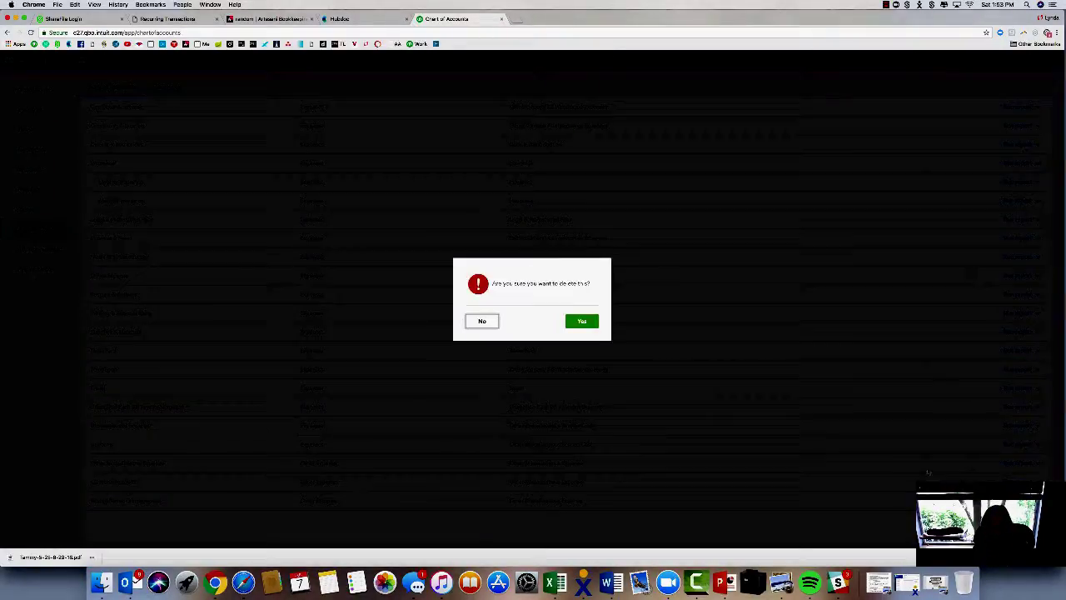
left_click(583, 321)
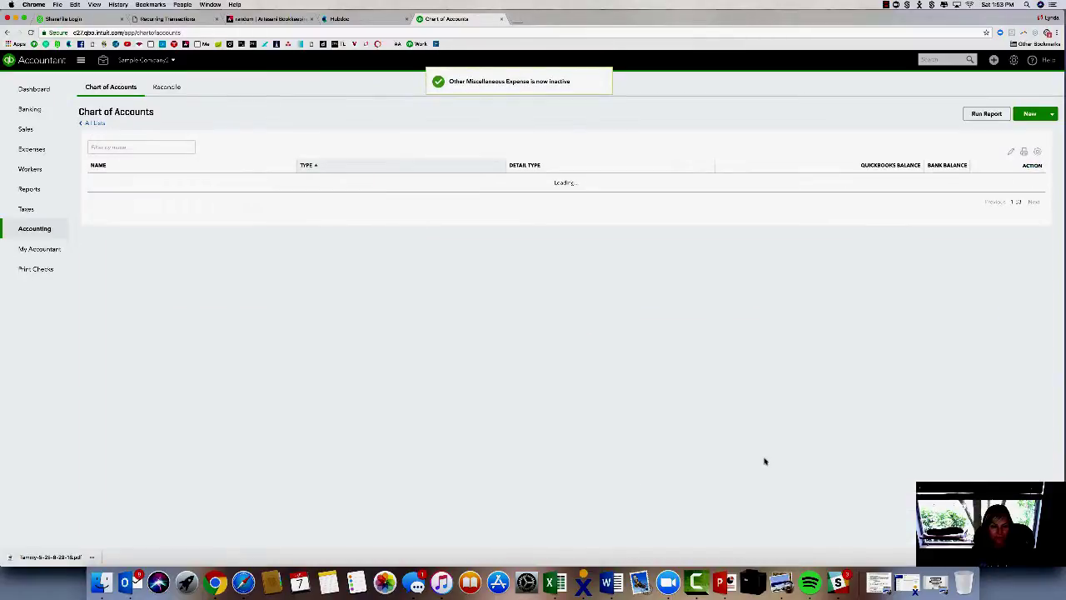
scroll(768, 459, "down", 10)
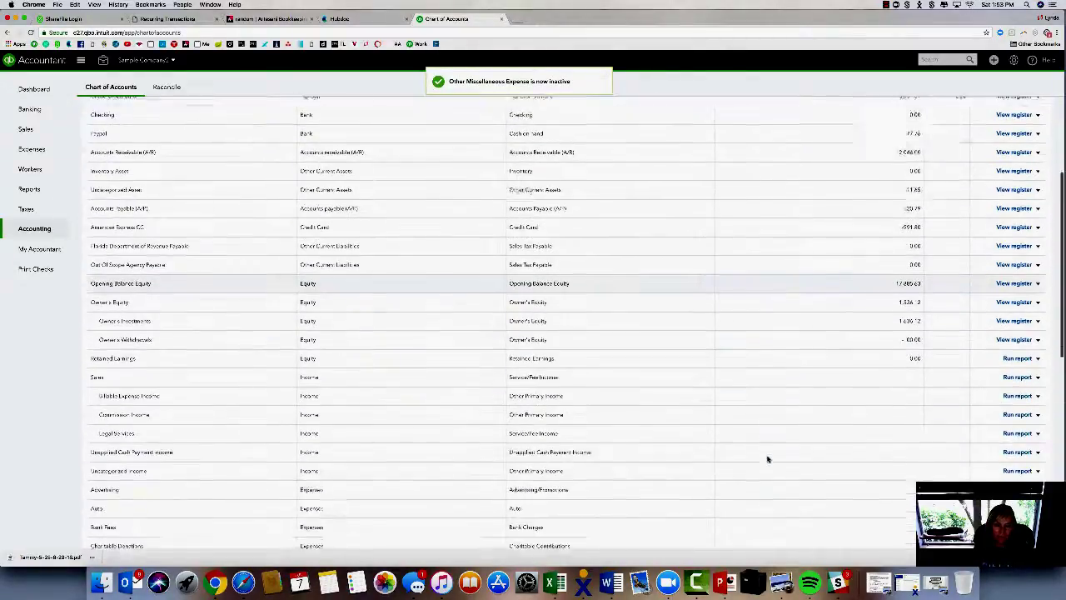
scroll(768, 459, "down", 5)
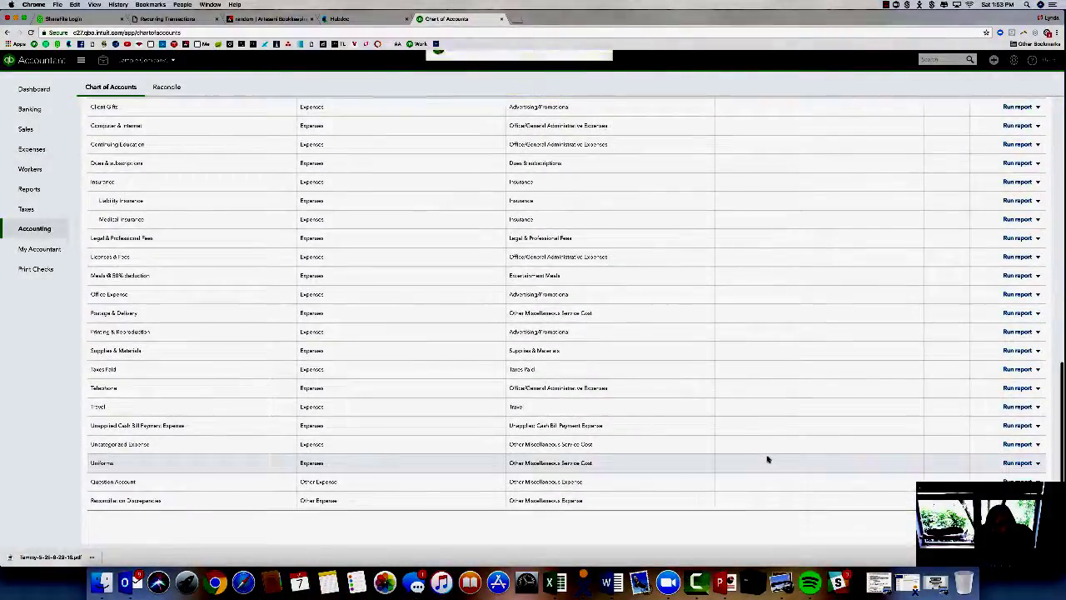